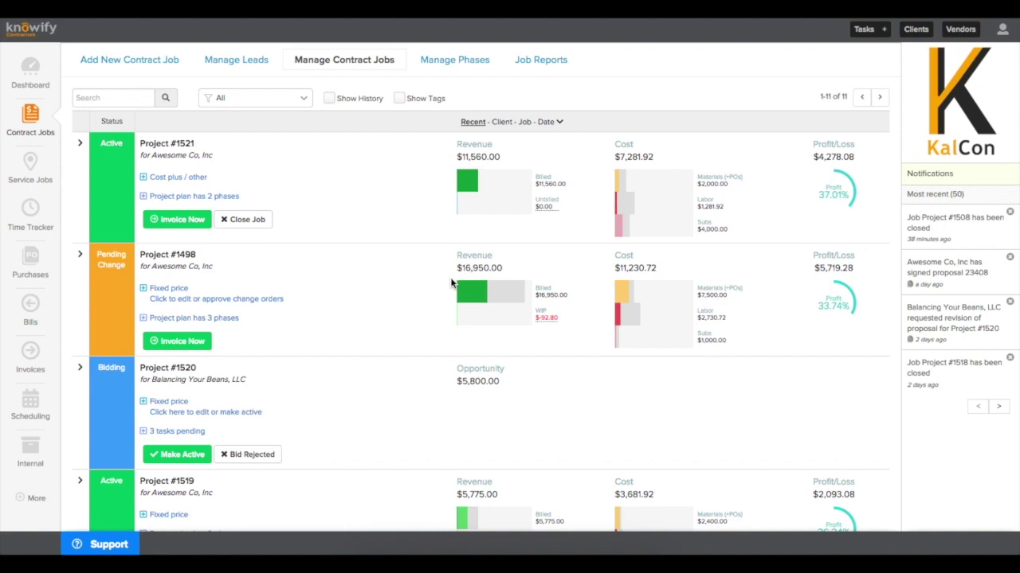
# Step: Open the Admin Section's Customize features and expand the AIA-style Invoicing (pay apps) settings
pyautogui.click(1003, 32)
pyautogui.click(952, 91)
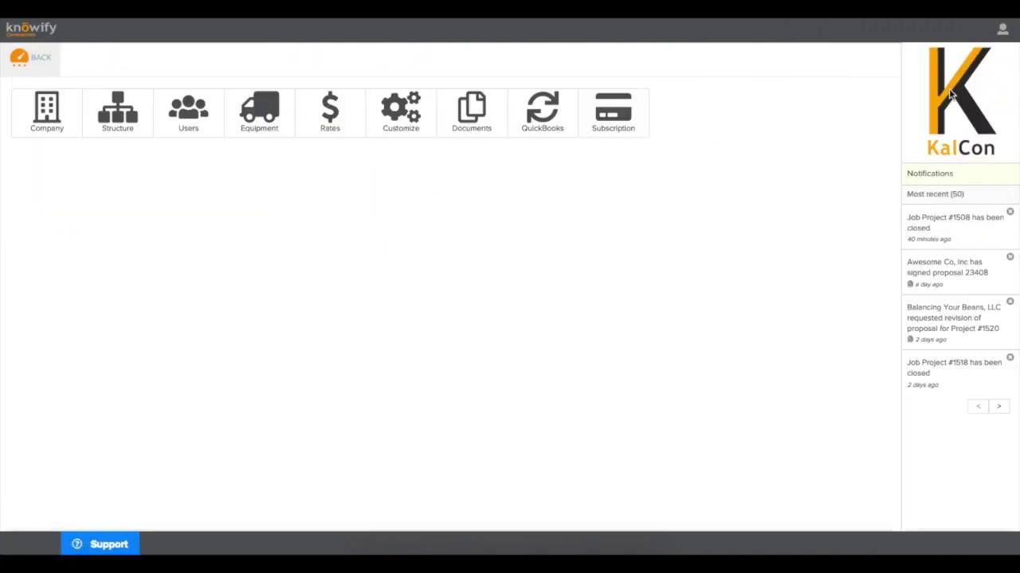
pyautogui.click(387, 126)
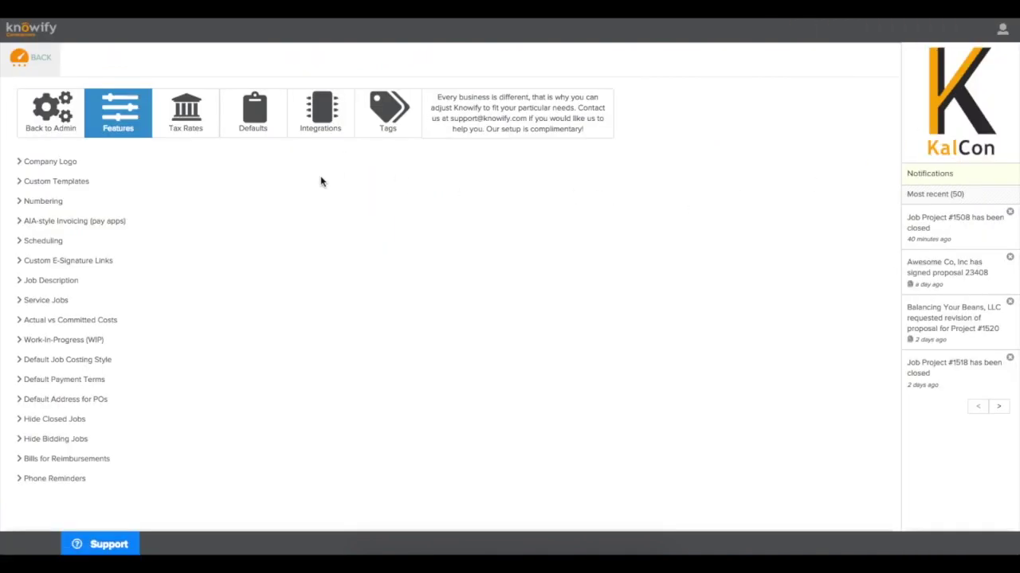
pyautogui.click(53, 225)
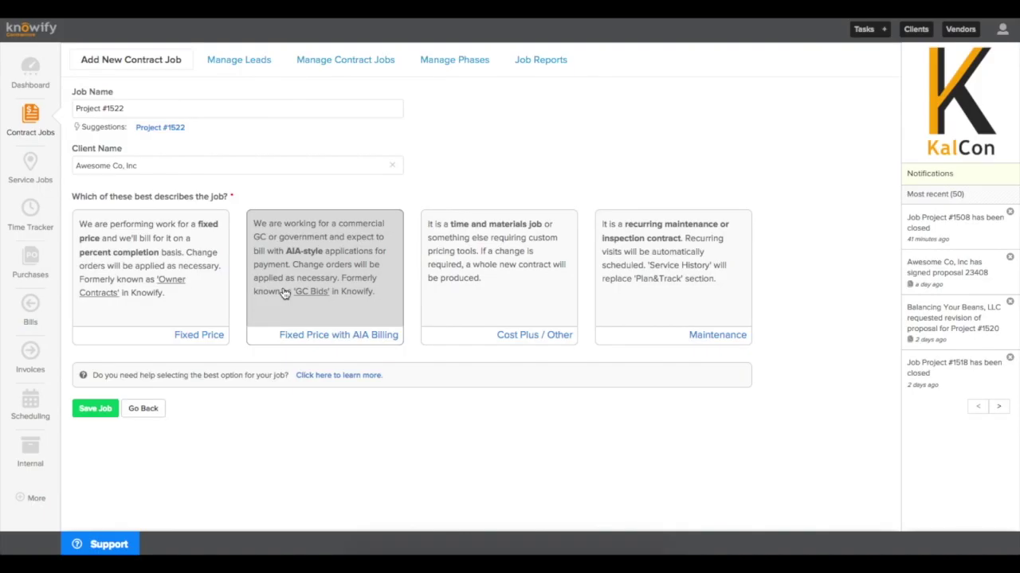
# Step: Choose Fixed Price with AIA Billing as the job type for Project #1522
pyautogui.click(286, 295)
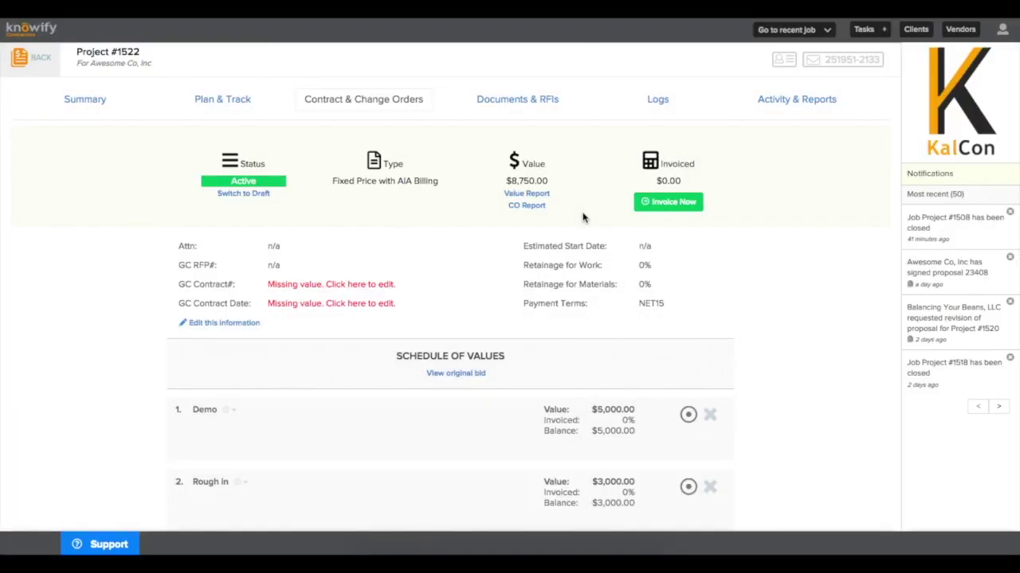
# Step: Enter the GC contract number and set the GC contract date to 12/1/18
pyautogui.click(374, 286)
pyautogui.click(374, 286)
pyautogui.write('4657')
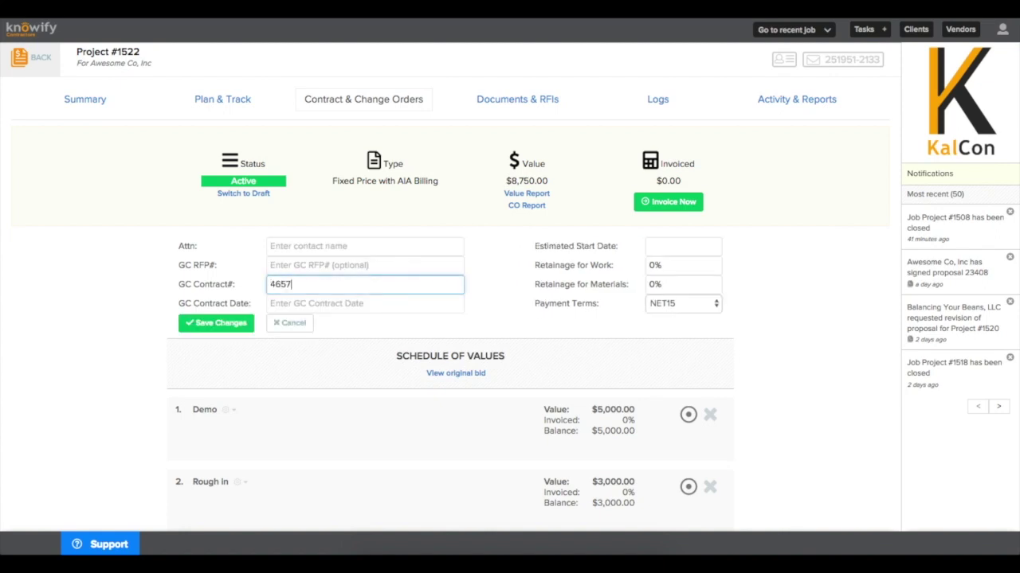
pyautogui.click(354, 303)
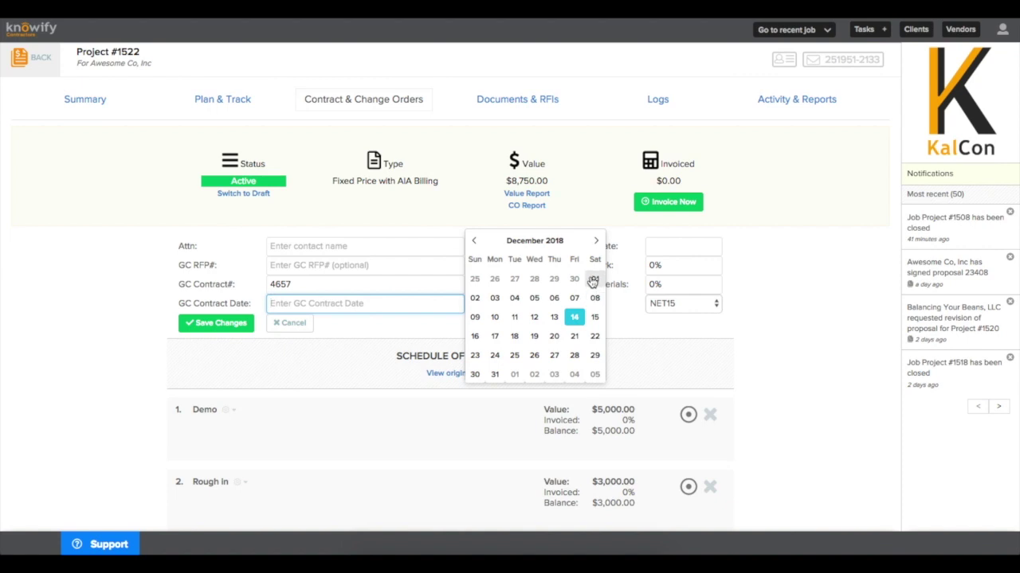
pyautogui.click(594, 279)
# Step: Set retainage to 10% for both work and materials and save the contract details
pyautogui.click(665, 264)
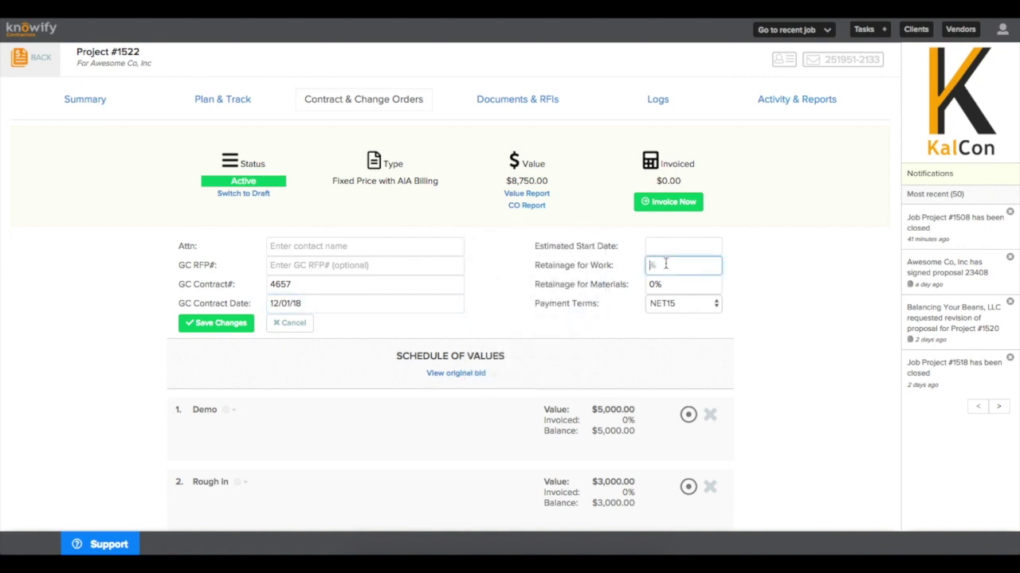
pyautogui.write('10')
pyautogui.click(661, 285)
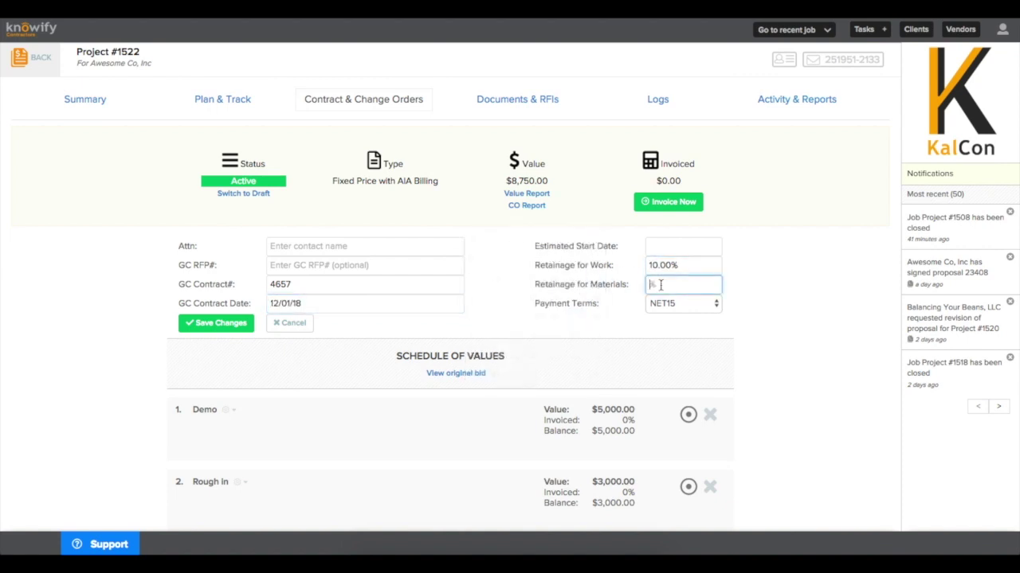
pyautogui.write('10')
pyautogui.click(563, 320)
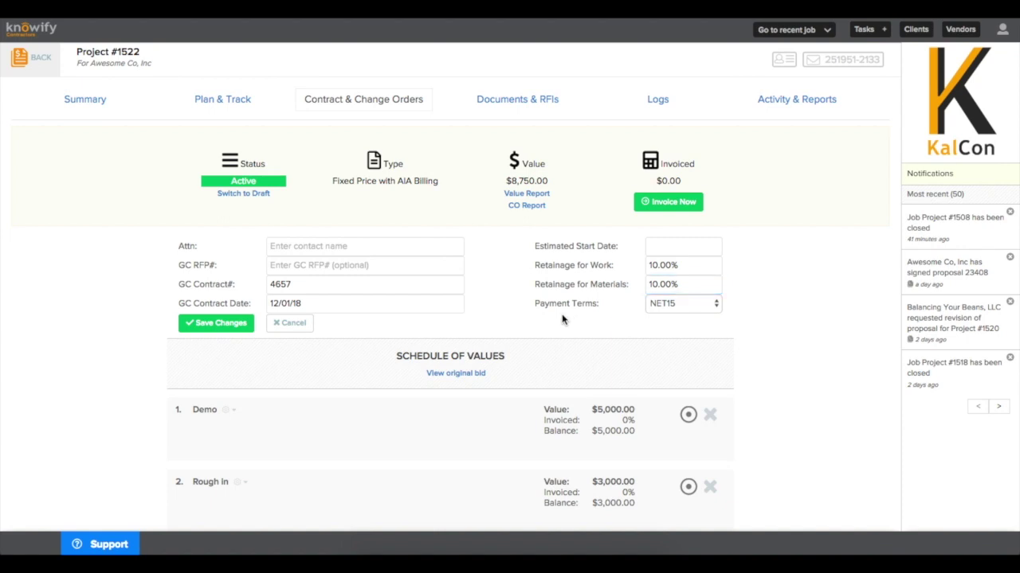
pyautogui.click(216, 323)
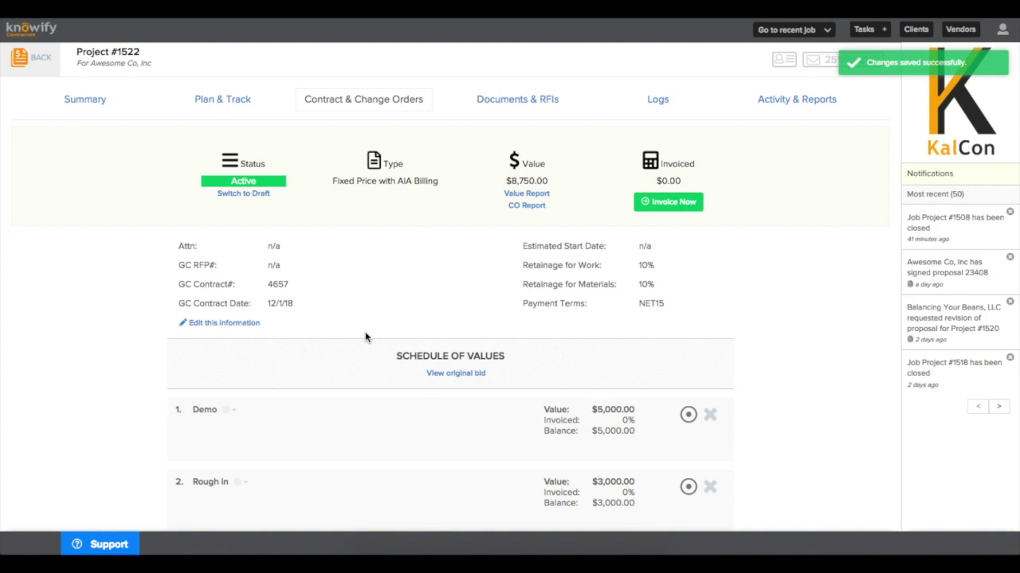
# Step: Start a new pay app for Project #1522 with the billing period ending 12/14/18
pyautogui.click(651, 212)
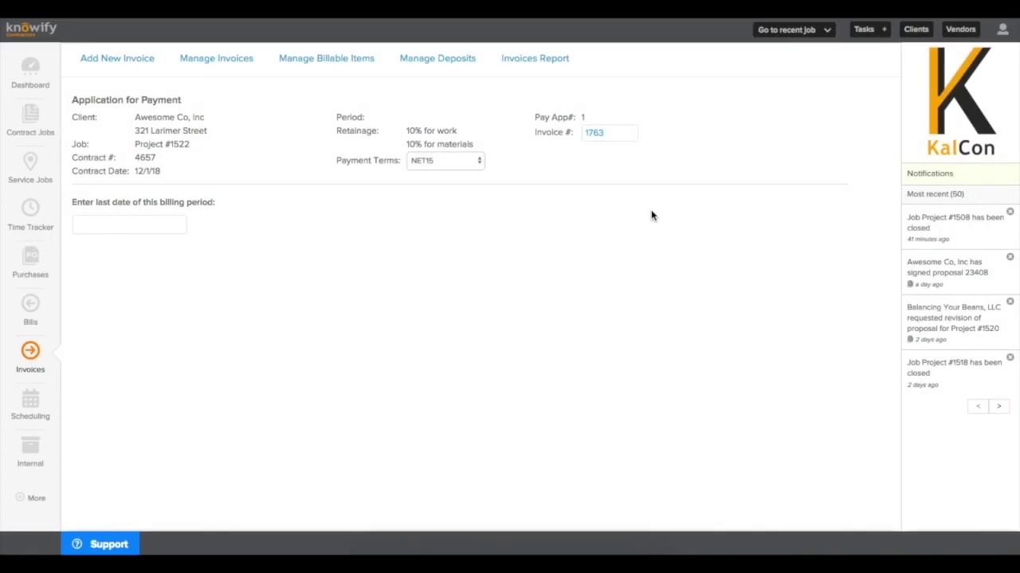
pyautogui.click(128, 227)
pyautogui.click(183, 318)
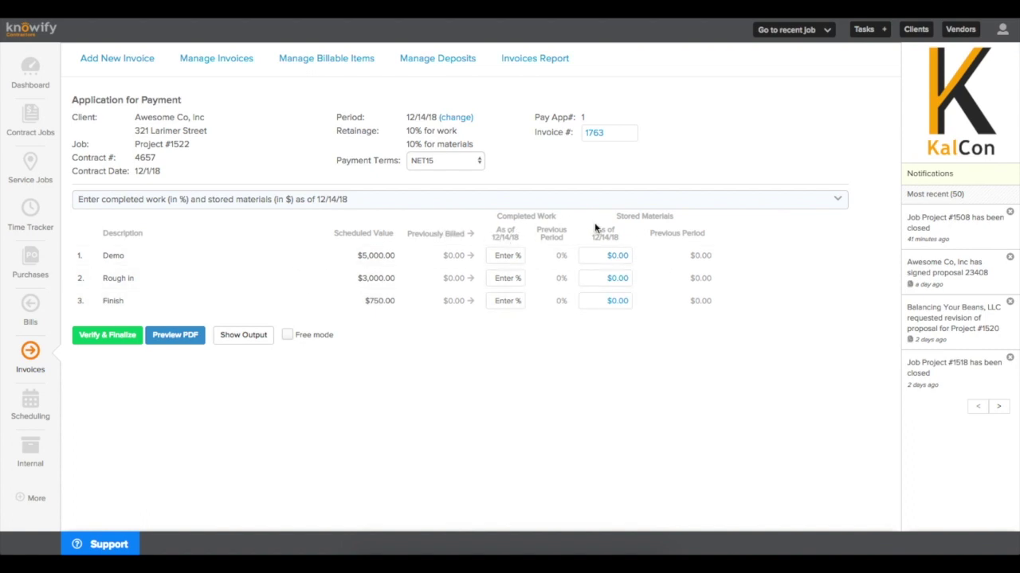
# Step: Enter 50% completed work and $1,000 stored materials for the Demo item
pyautogui.click(508, 255)
pyautogui.write('50')
pyautogui.press('Tab')
pyautogui.write('1000')
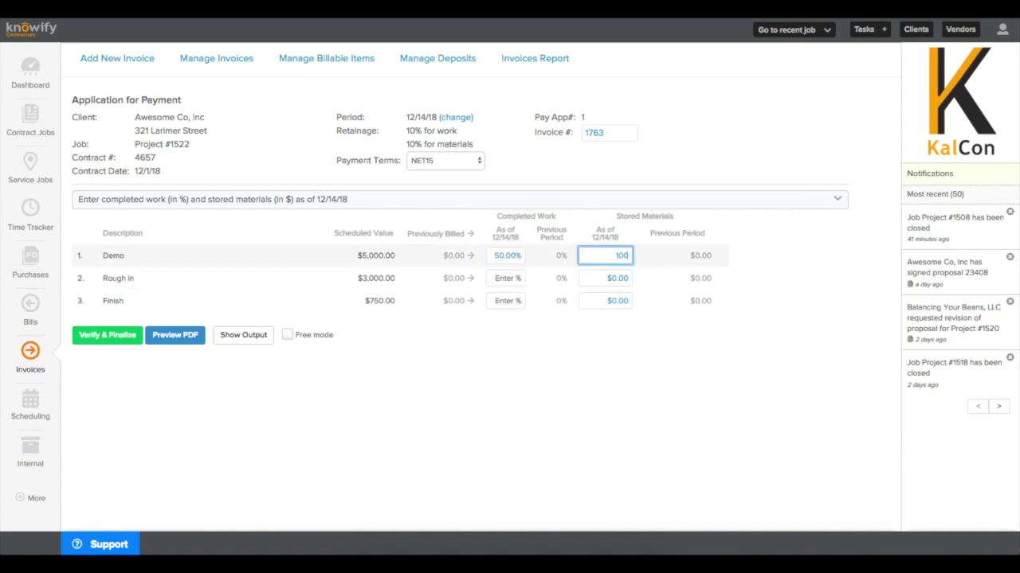
pyautogui.click(519, 403)
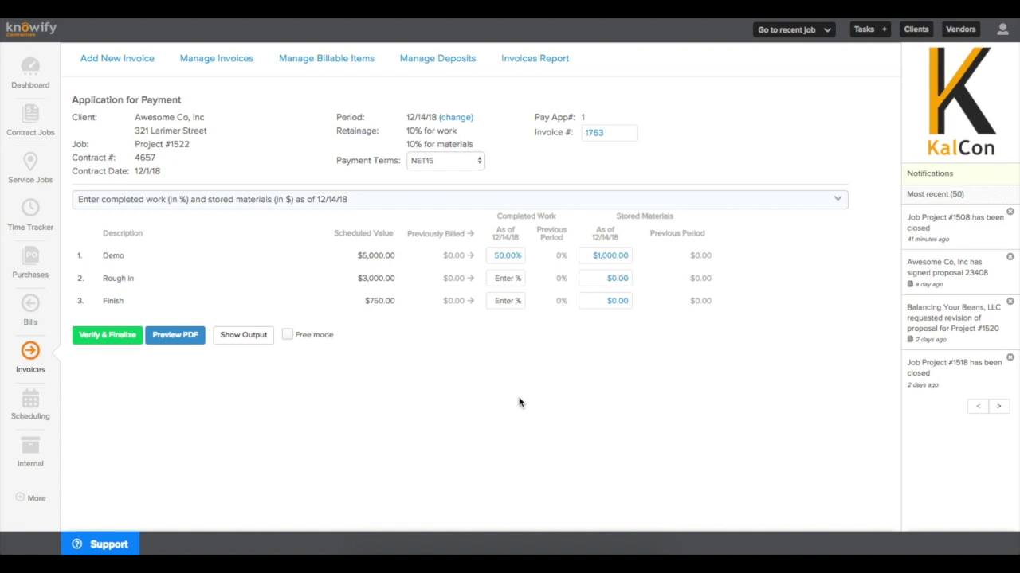
# Step: Switch to the dollars-without-stored-materials invoicing style and bill $3,000 for Demo
pyautogui.click(375, 197)
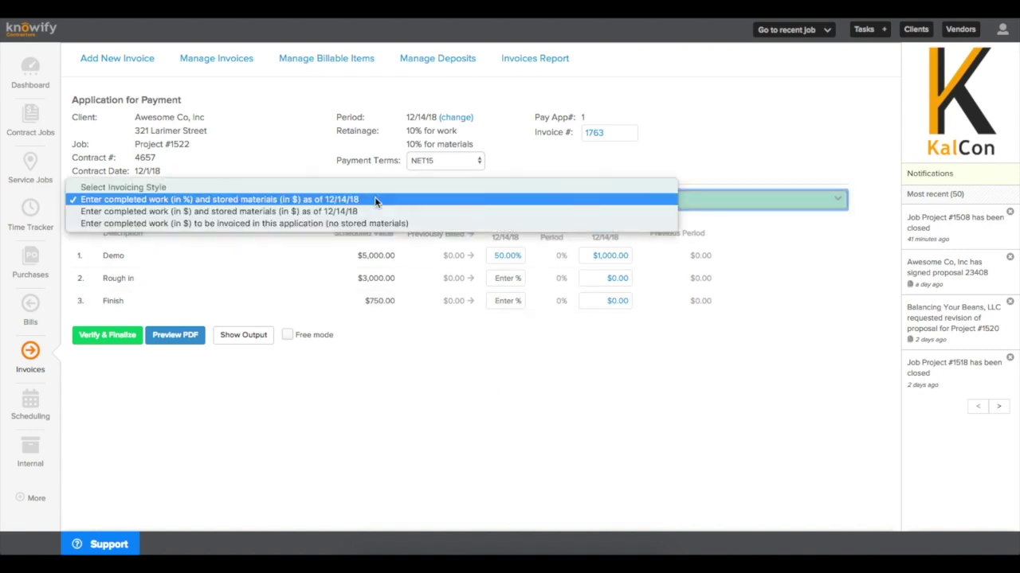
pyautogui.click(375, 212)
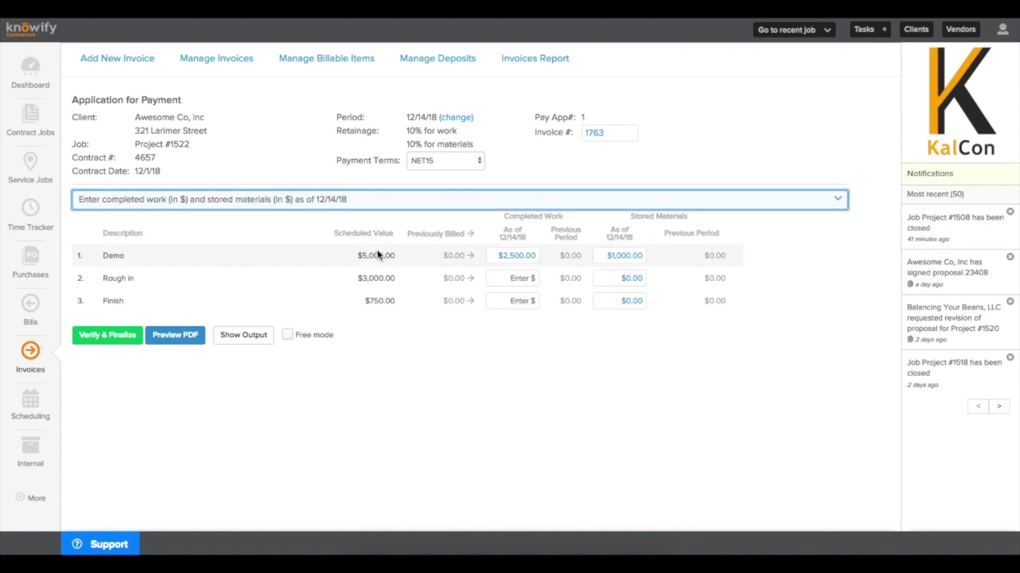
pyautogui.click(362, 199)
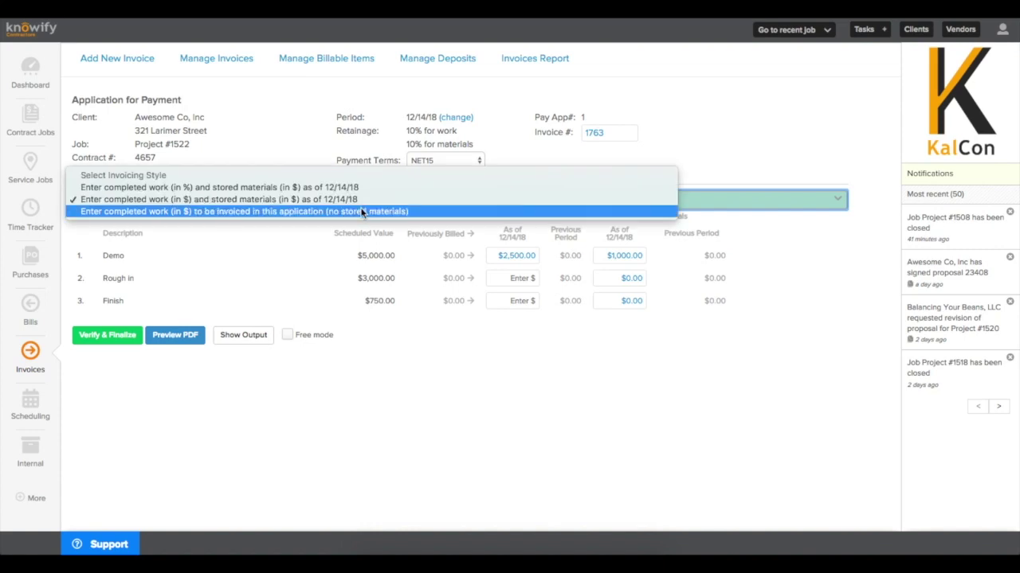
pyautogui.click(362, 211)
pyautogui.click(596, 256)
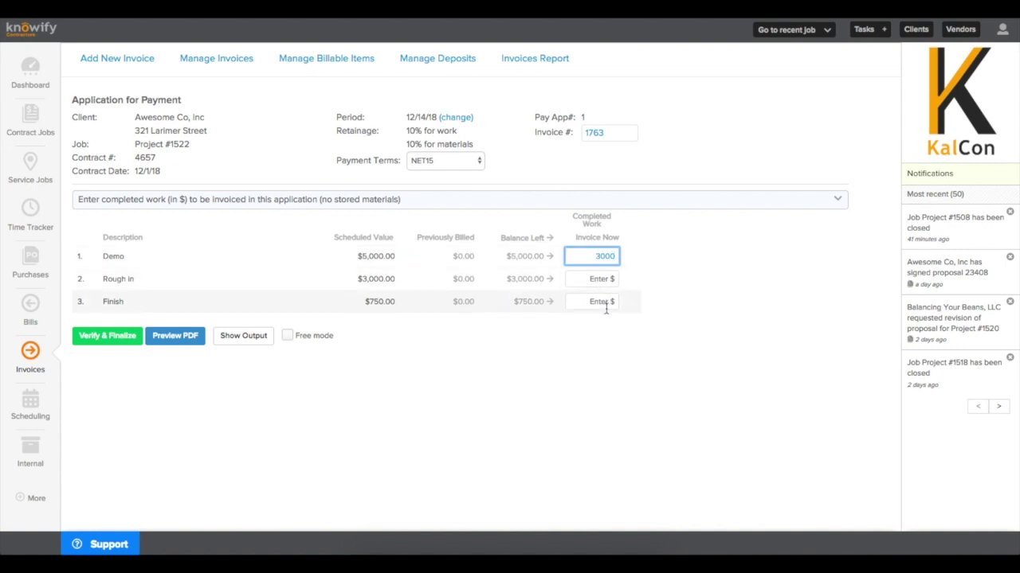
pyautogui.click(616, 341)
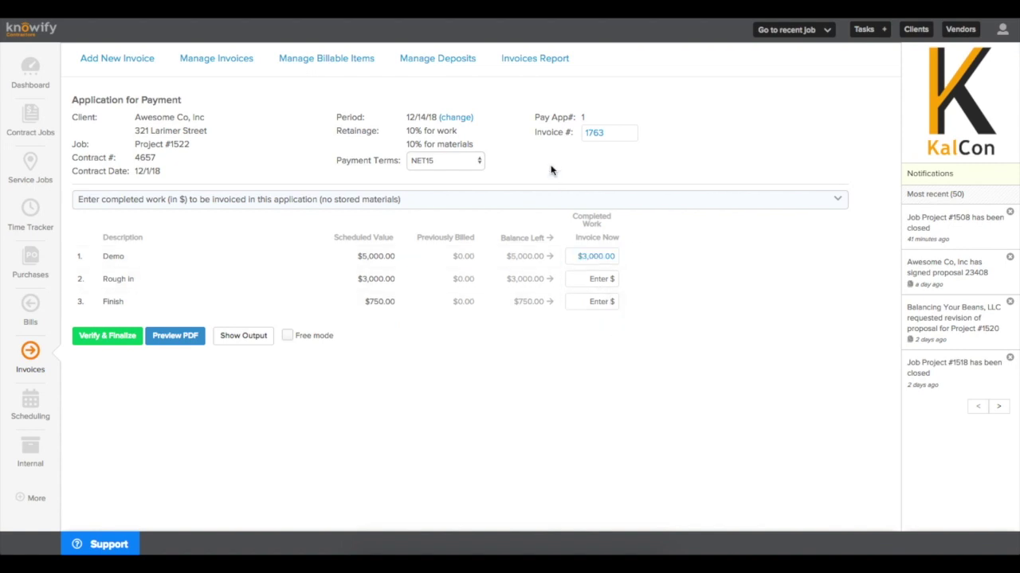
pyautogui.click(661, 201)
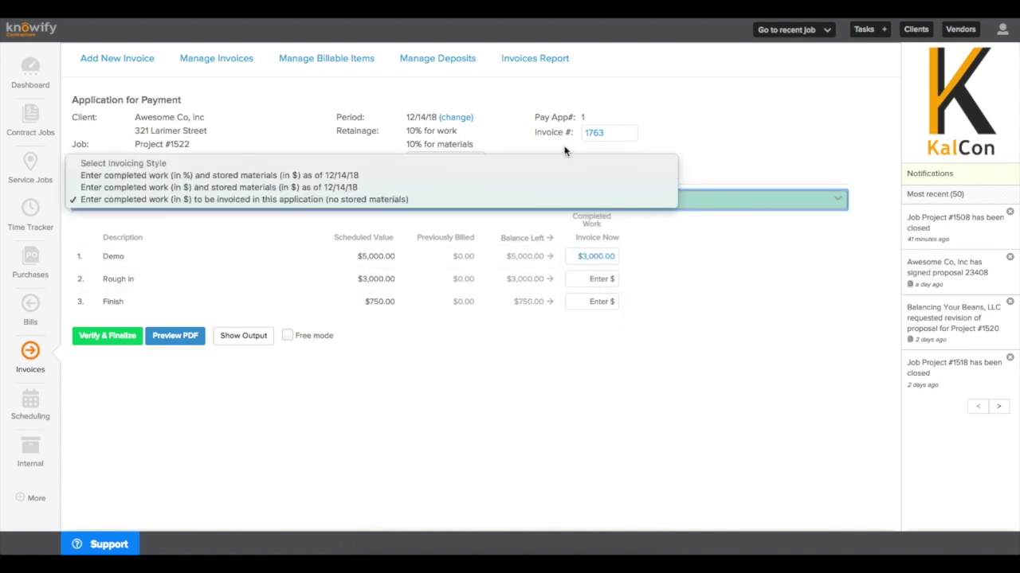
# Step: Return to the percent-complete style and set Demo to 50% with $1,000 stored materials
pyautogui.click(565, 175)
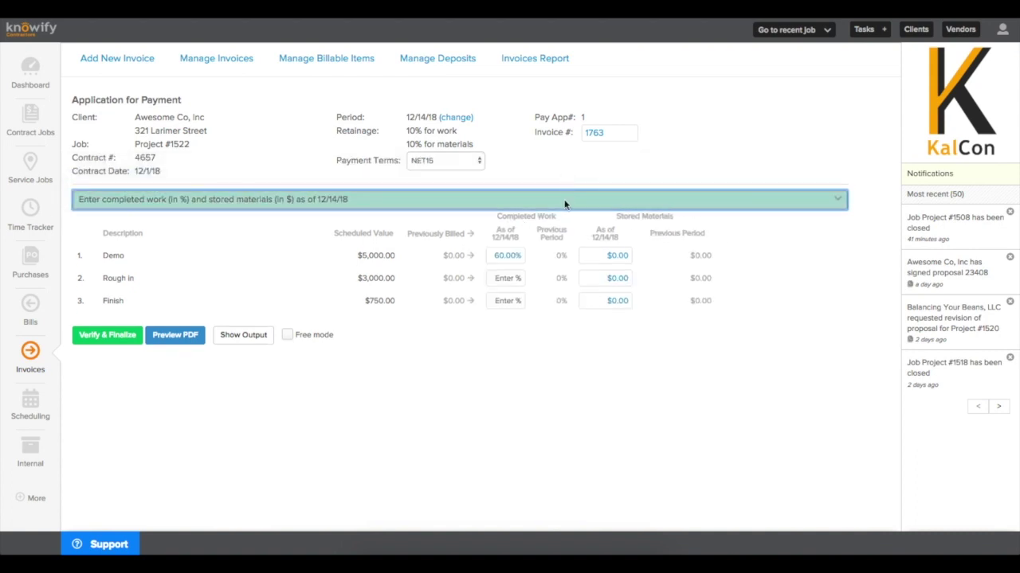
pyautogui.click(516, 256)
pyautogui.doubleClick(515, 255)
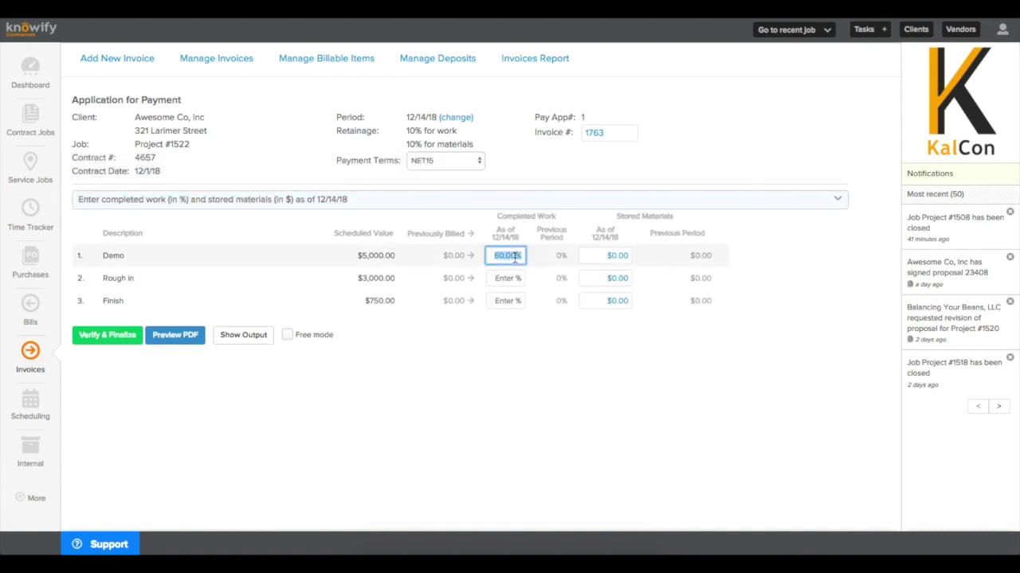
pyautogui.write('5000')
pyautogui.press('Tab')
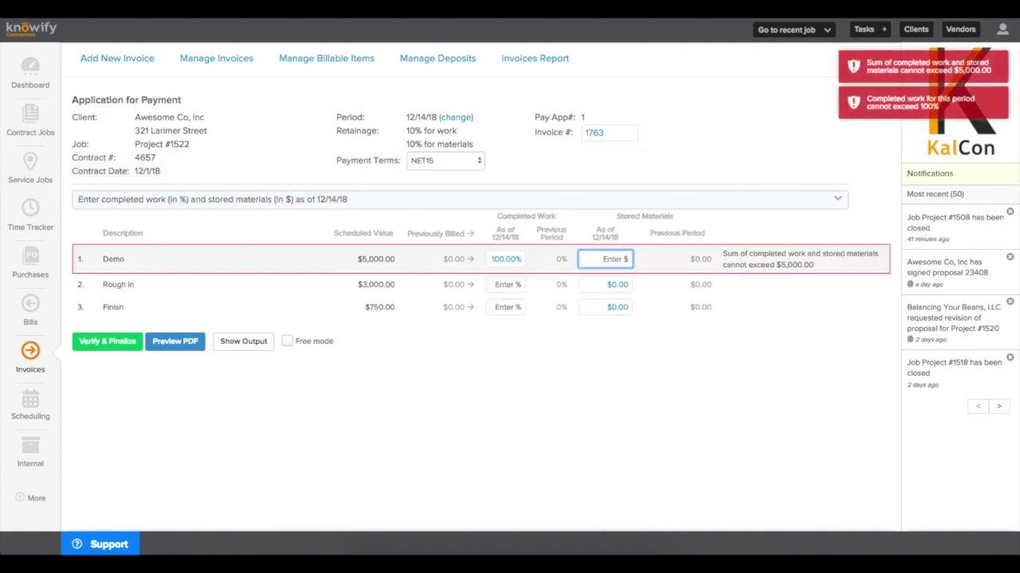
pyautogui.hotkey('shift', 'Tab')
pyautogui.write('50')
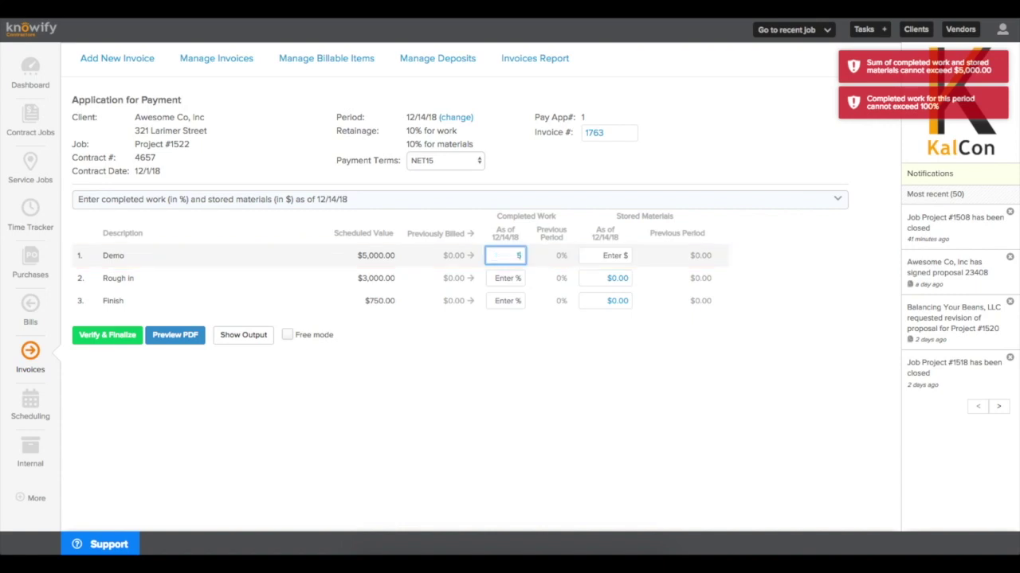
pyautogui.press('Tab')
pyautogui.write('1,000')
pyautogui.click(534, 415)
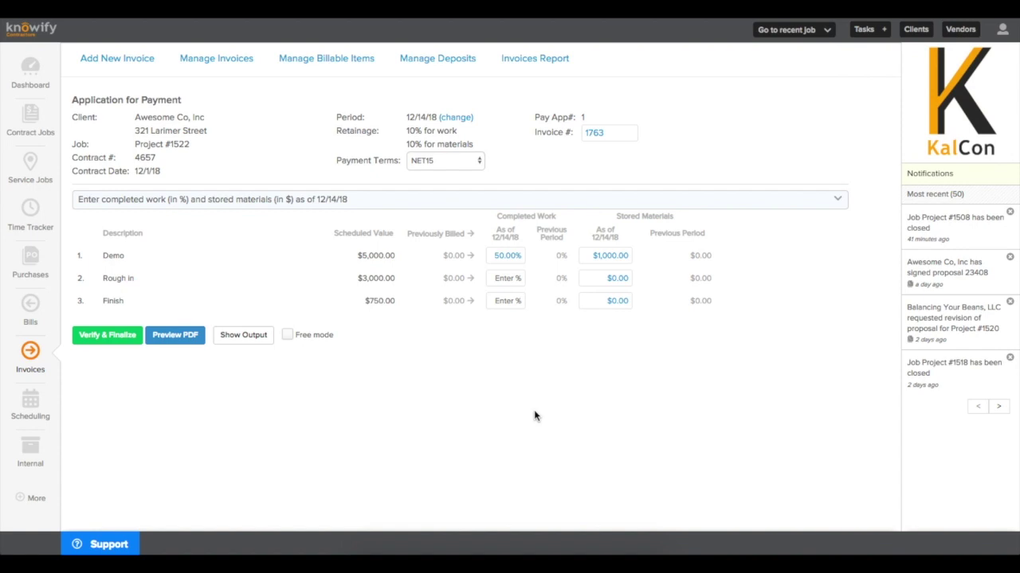
# Step: Review the G702 totals showing $3,150.00 due and bring up the invoice summary
pyautogui.click(249, 335)
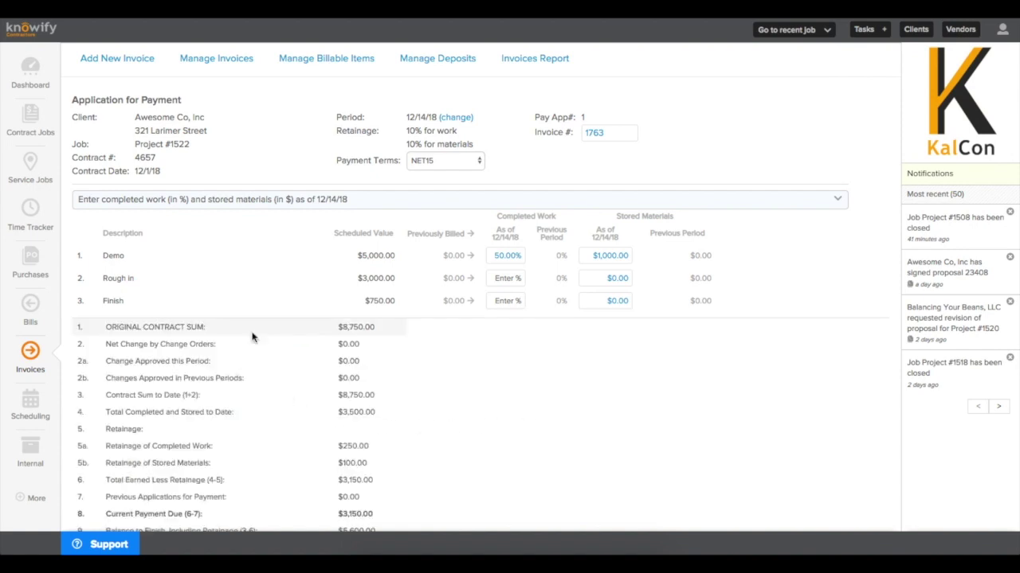
pyautogui.scroll(-2, 254, 346)
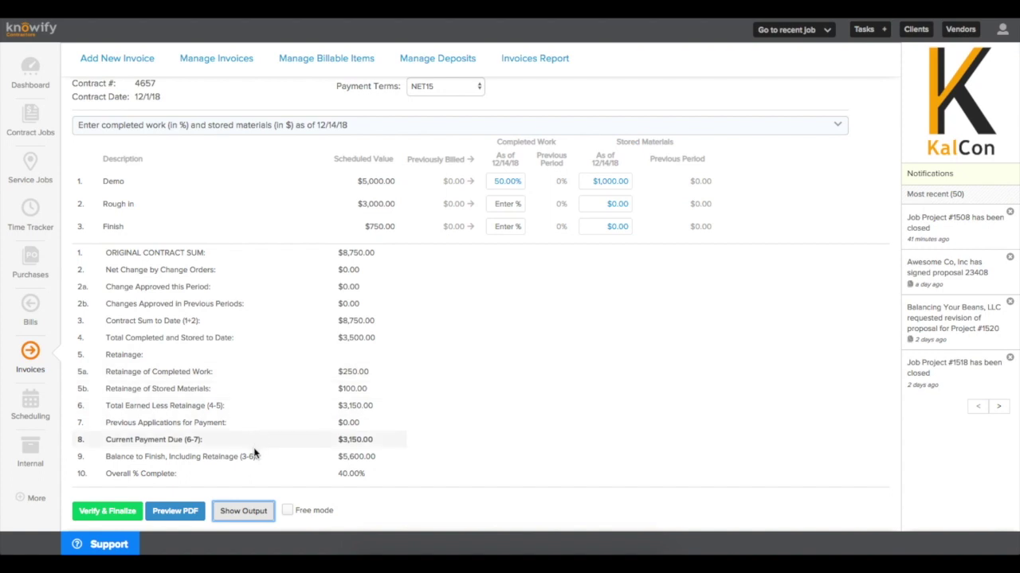
pyautogui.click(111, 511)
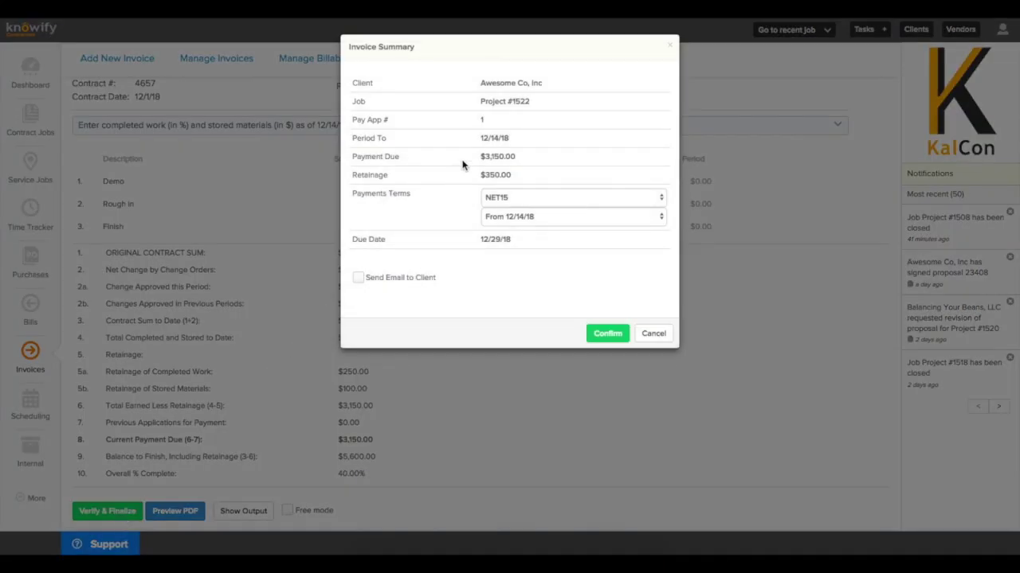
# Step: Create invoice #1763 with client email selected, then download and open its PDF
pyautogui.moveTo(478, 157); pyautogui.dragTo(518, 177)
pyautogui.click(518, 177)
pyautogui.click(358, 278)
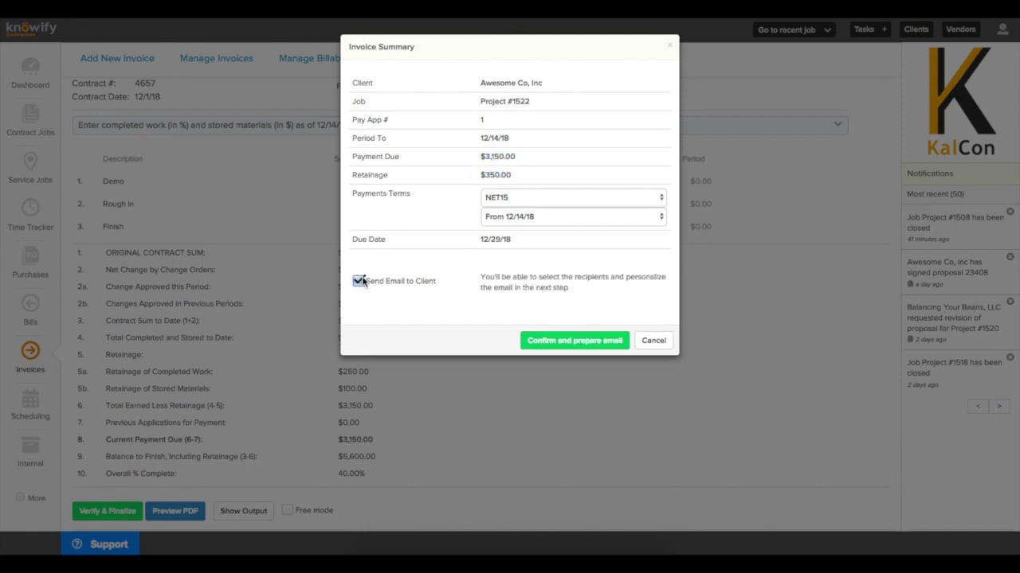
pyautogui.click(533, 345)
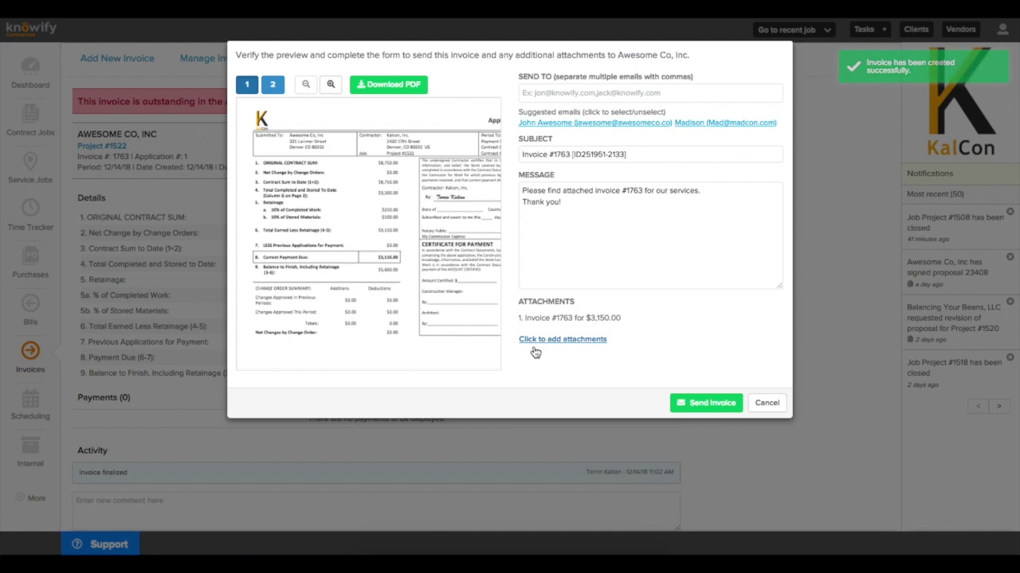
pyautogui.click(391, 82)
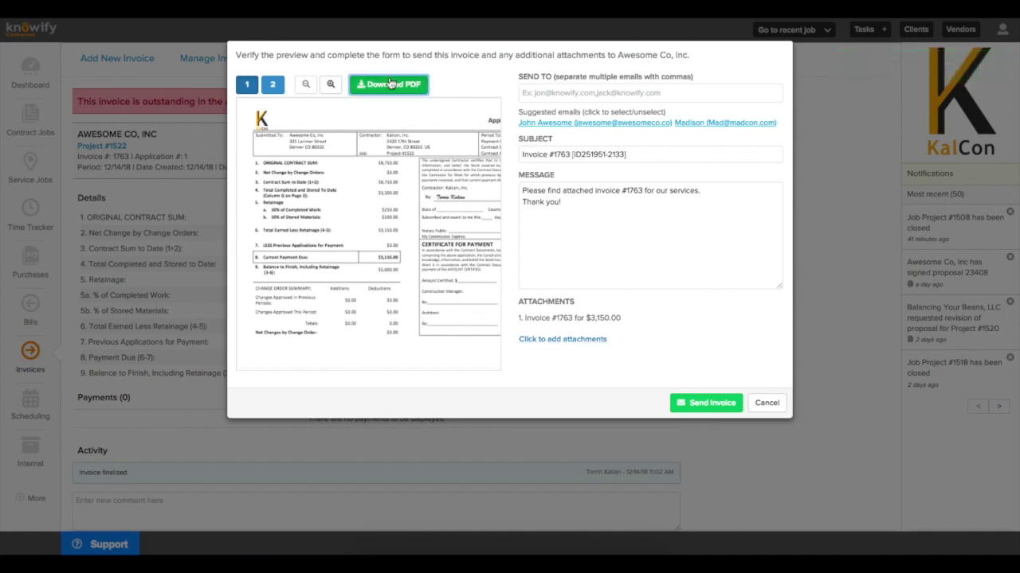
pyautogui.click(77, 542)
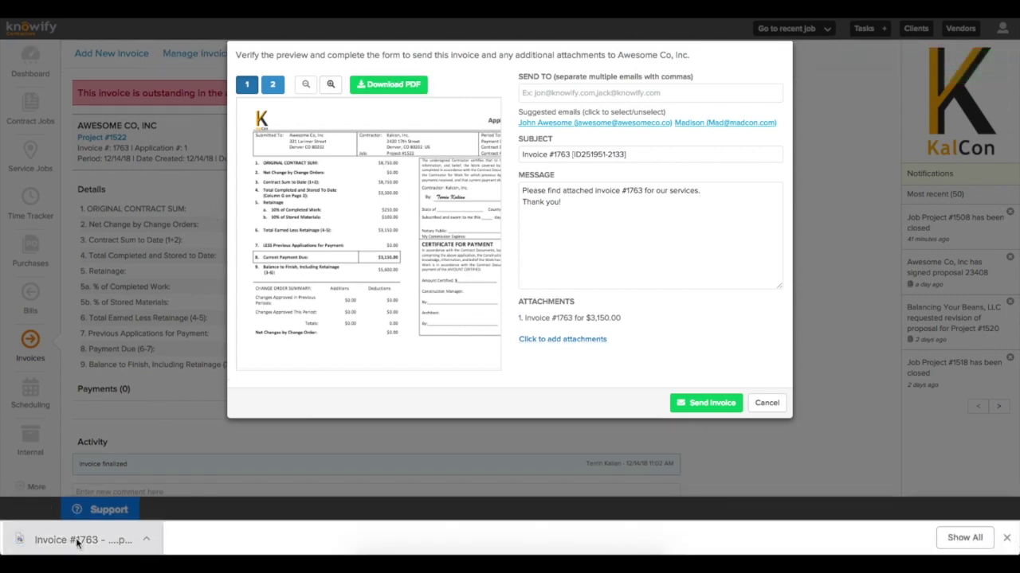
pyautogui.click(1007, 539)
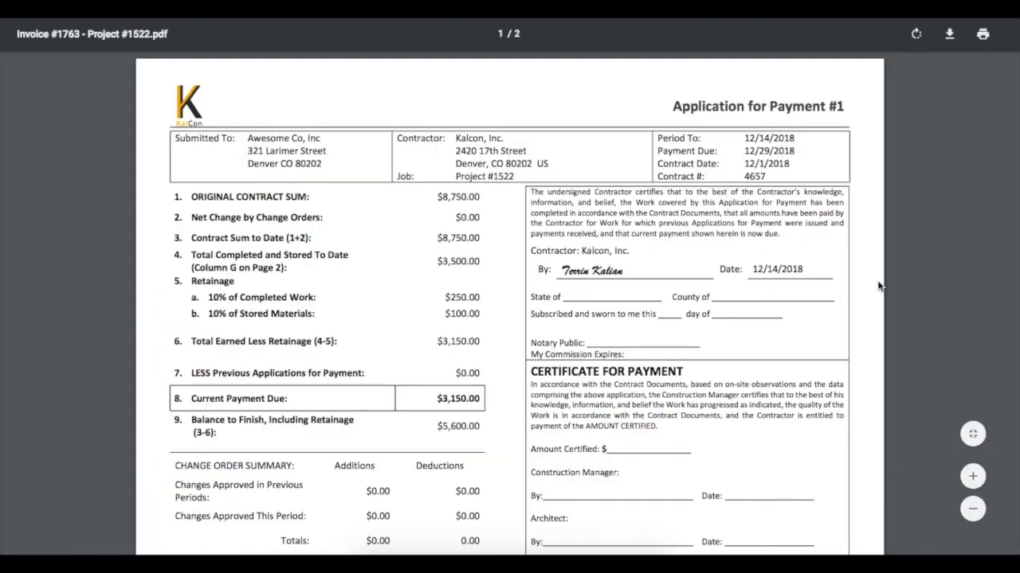
pyautogui.scroll(-3, 879, 286)
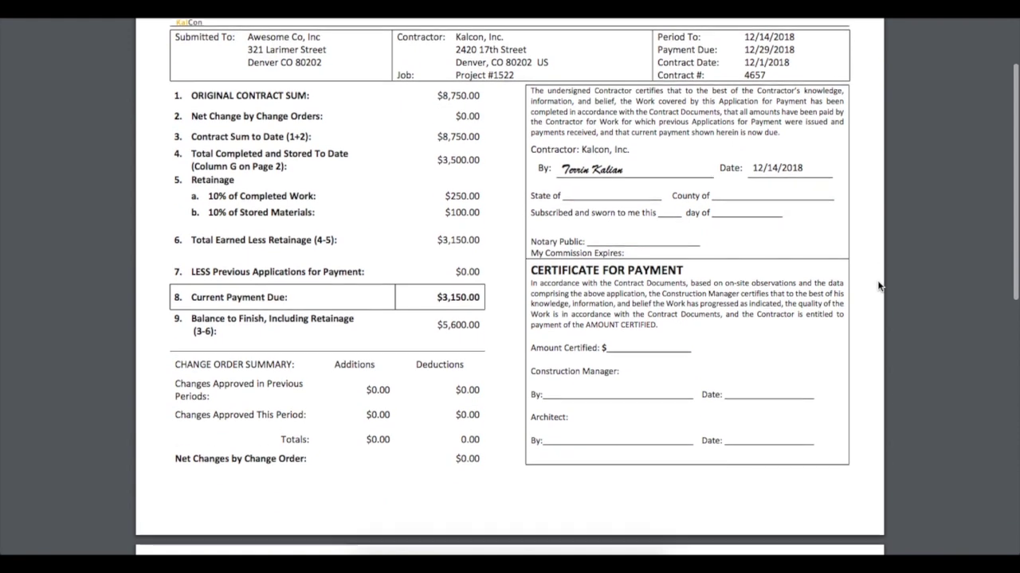
pyautogui.scroll(-3, 880, 286)
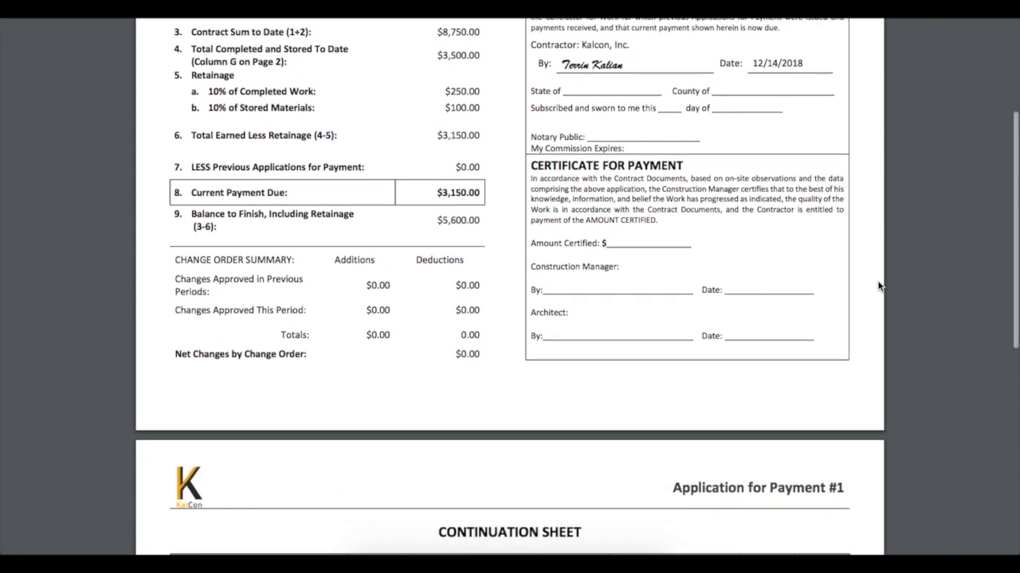
pyautogui.scroll(-3, 880, 286)
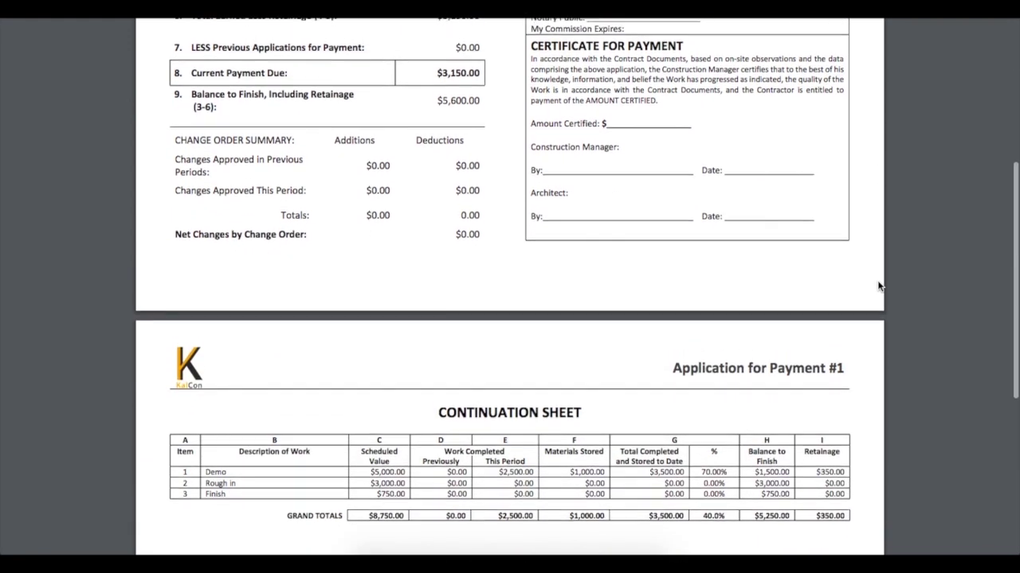
pyautogui.scroll(6, 880, 286)
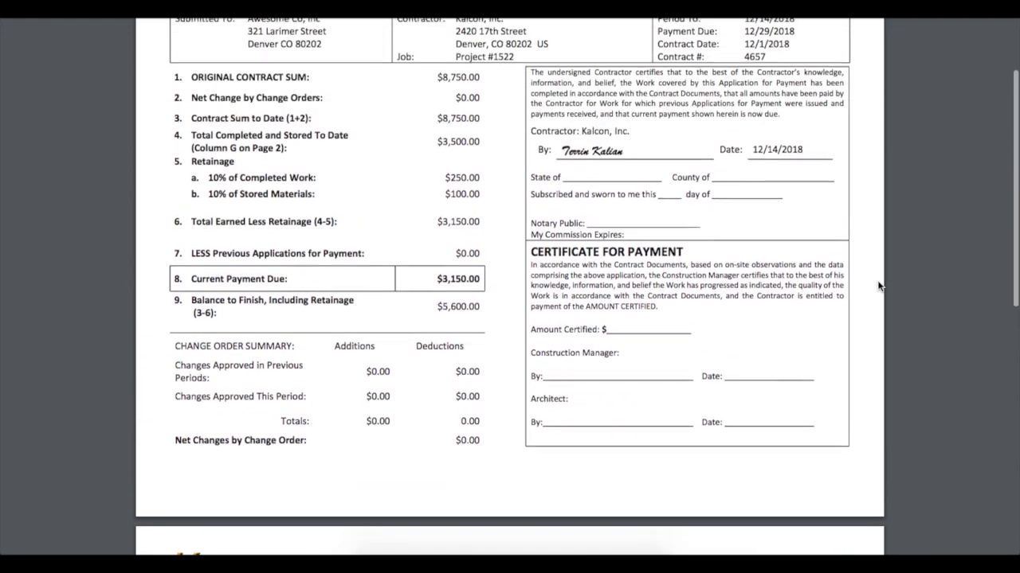
pyautogui.scroll(2, 880, 286)
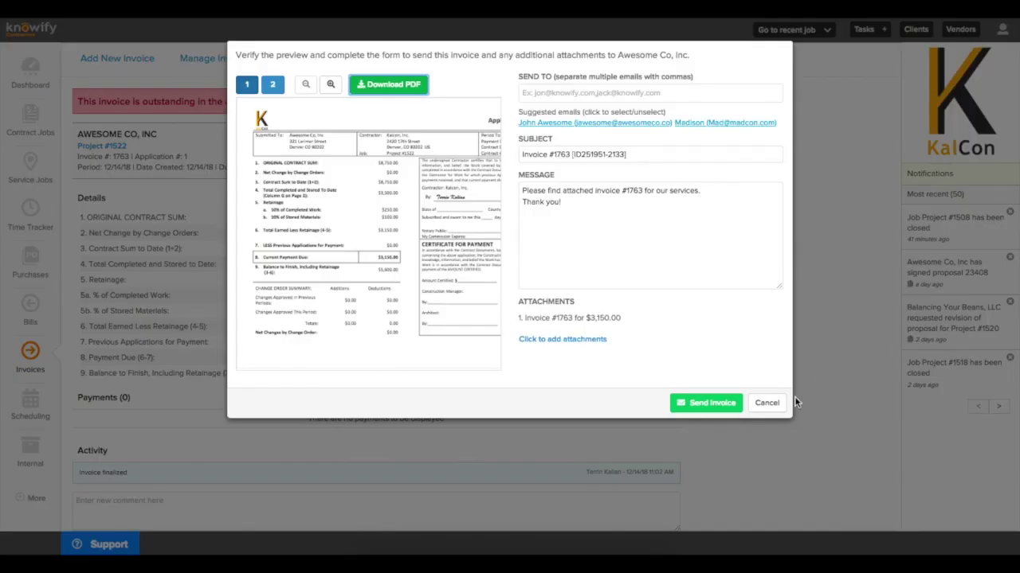
# Step: Skip emailing and record the full $3,150.00 payment for invoice #1763
pyautogui.click(767, 404)
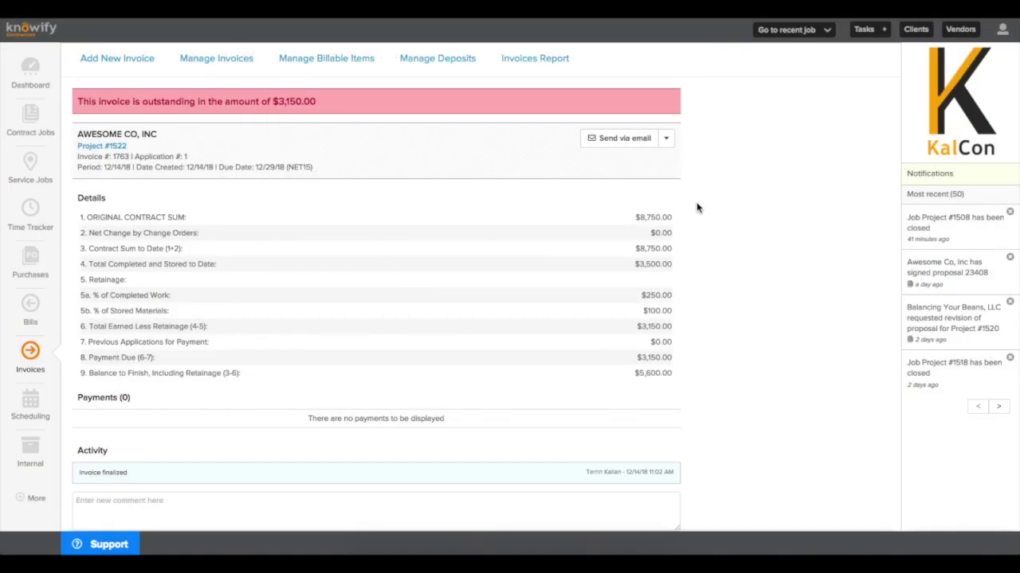
pyautogui.click(668, 141)
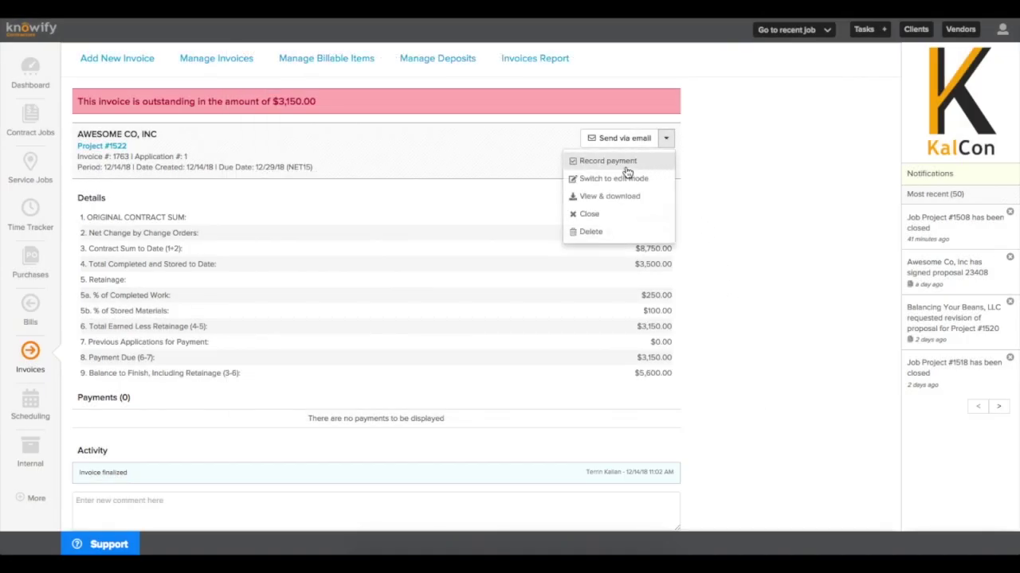
pyautogui.click(598, 165)
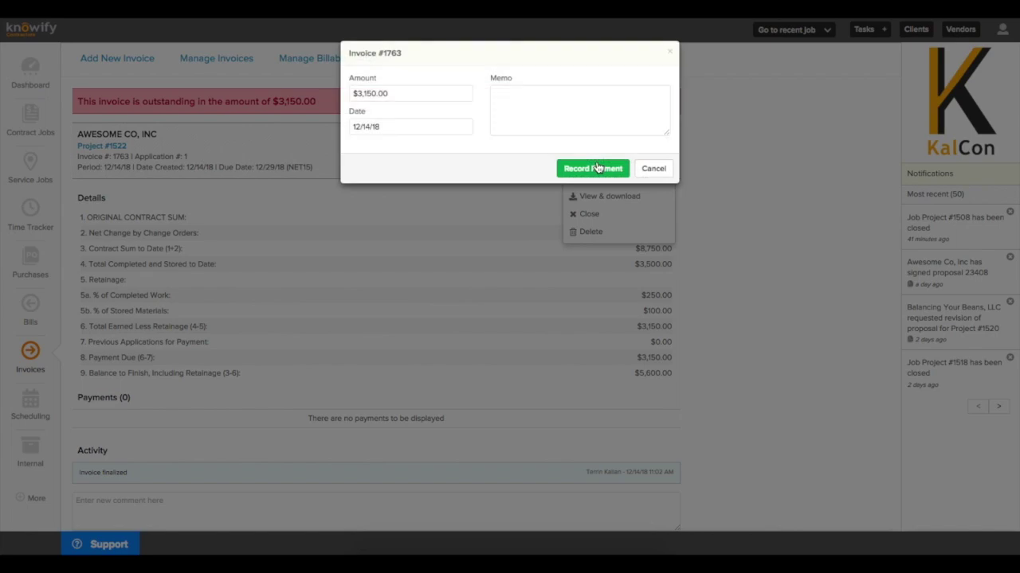
pyautogui.click(598, 168)
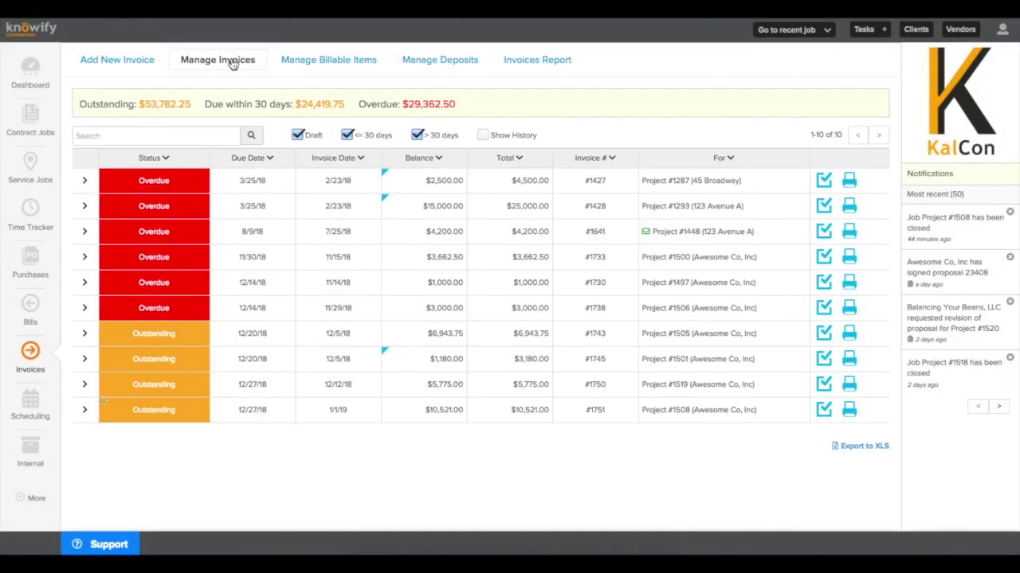
# Step: Add a new invoice and select Project #1522 by searching '15' in the job list
pyautogui.click(118, 61)
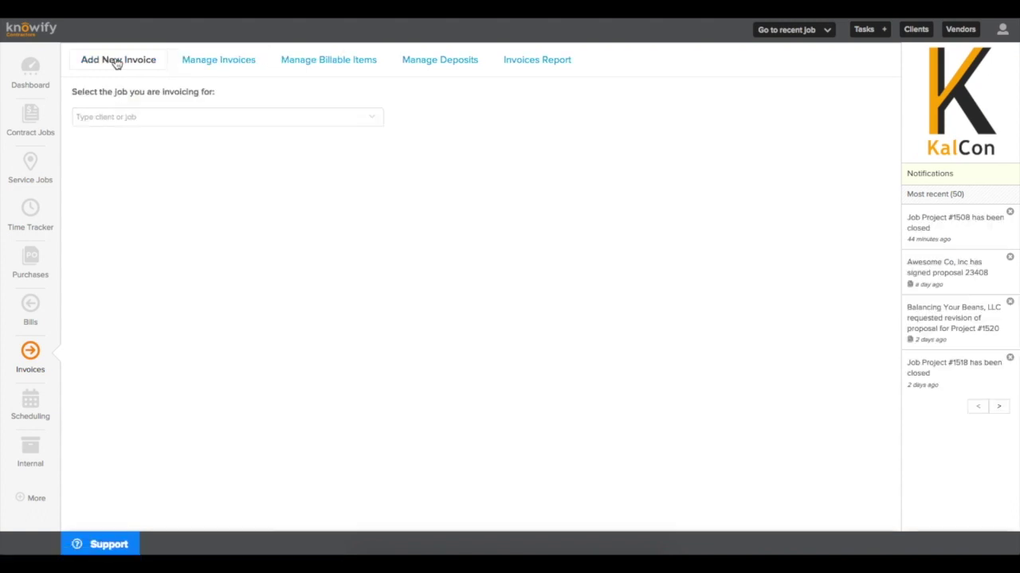
pyautogui.click(119, 109)
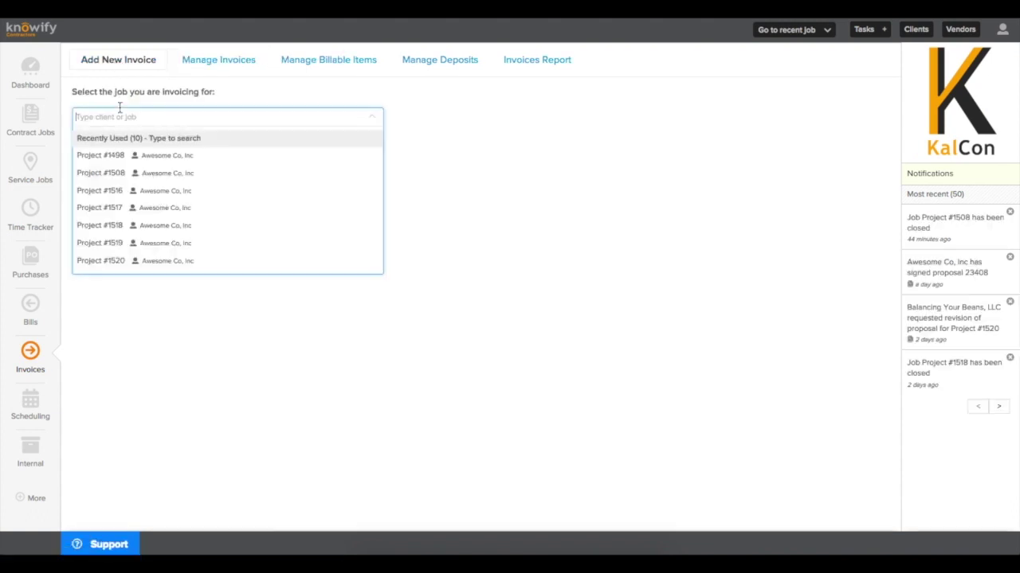
pyautogui.write('1522')
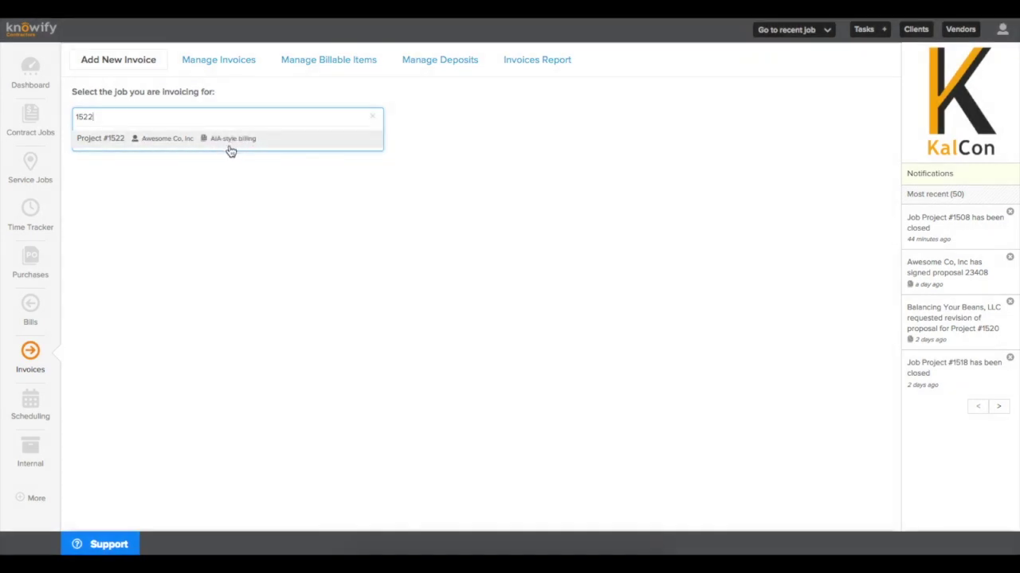
pyautogui.click(230, 148)
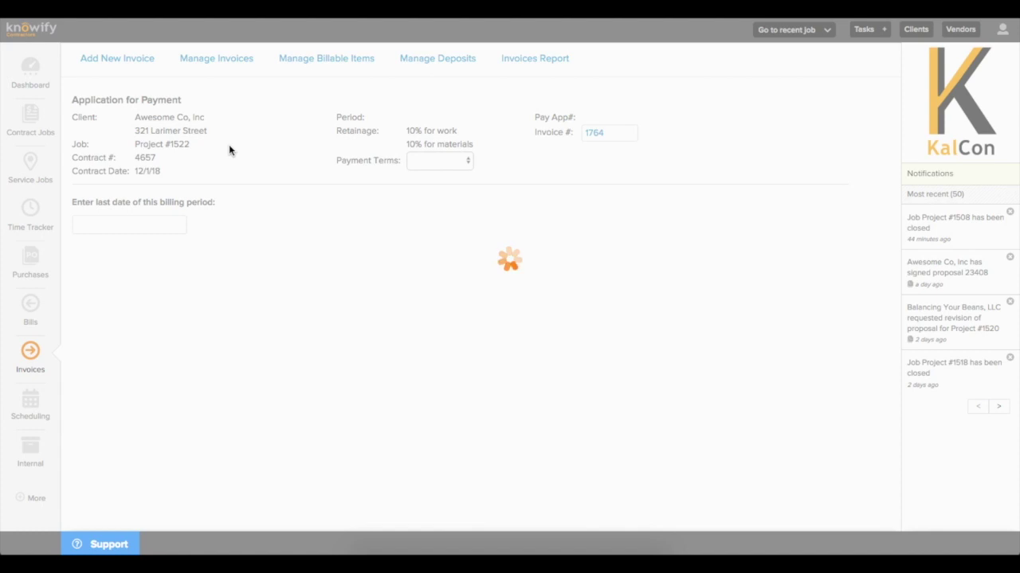
# Step: Set period end 12/31/18, bill Rough in's full remaining balance, and finalize pay app #2
pyautogui.click(141, 226)
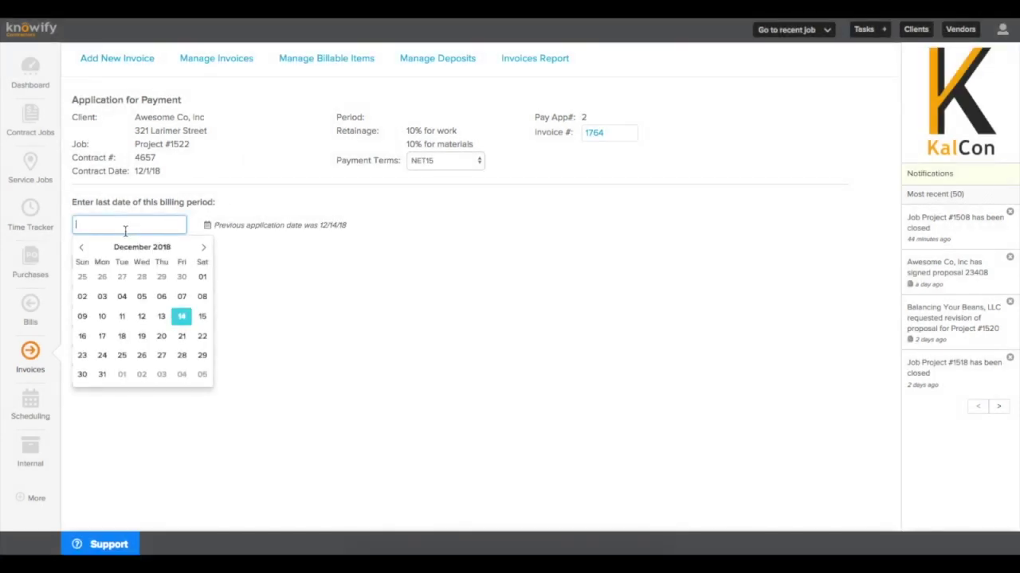
pyautogui.click(103, 376)
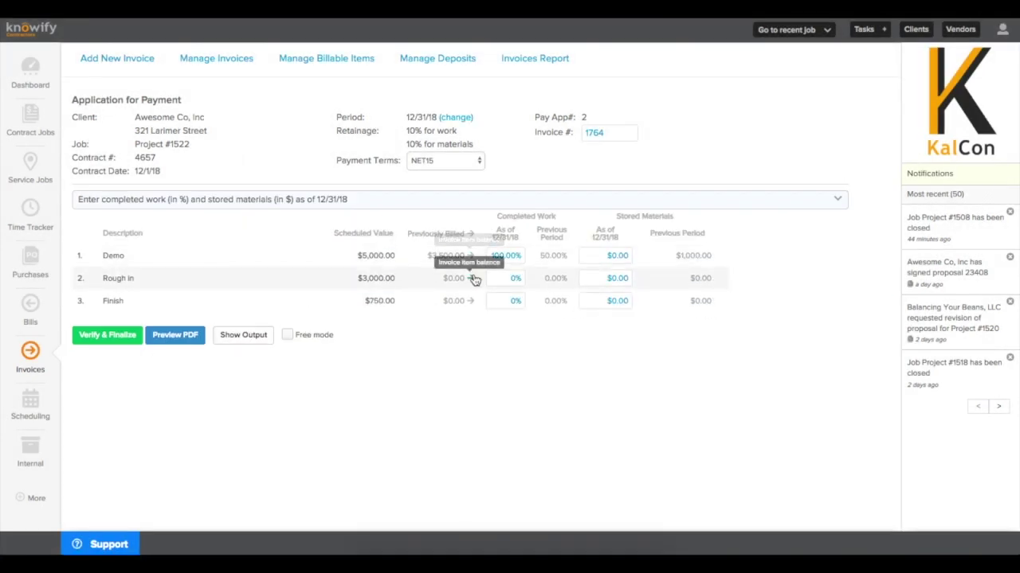
pyautogui.click(474, 278)
pyautogui.click(121, 339)
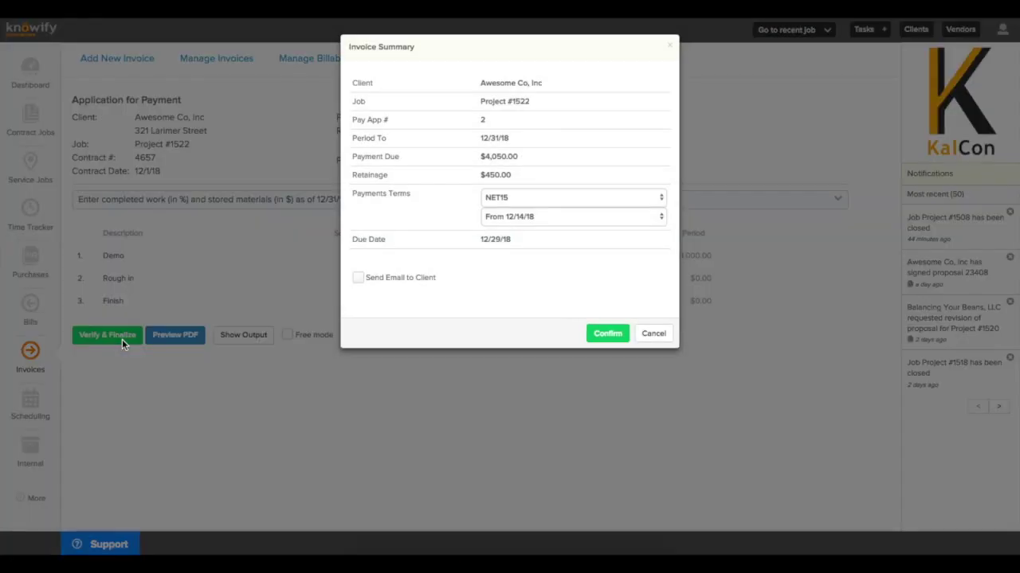
pyautogui.click(605, 335)
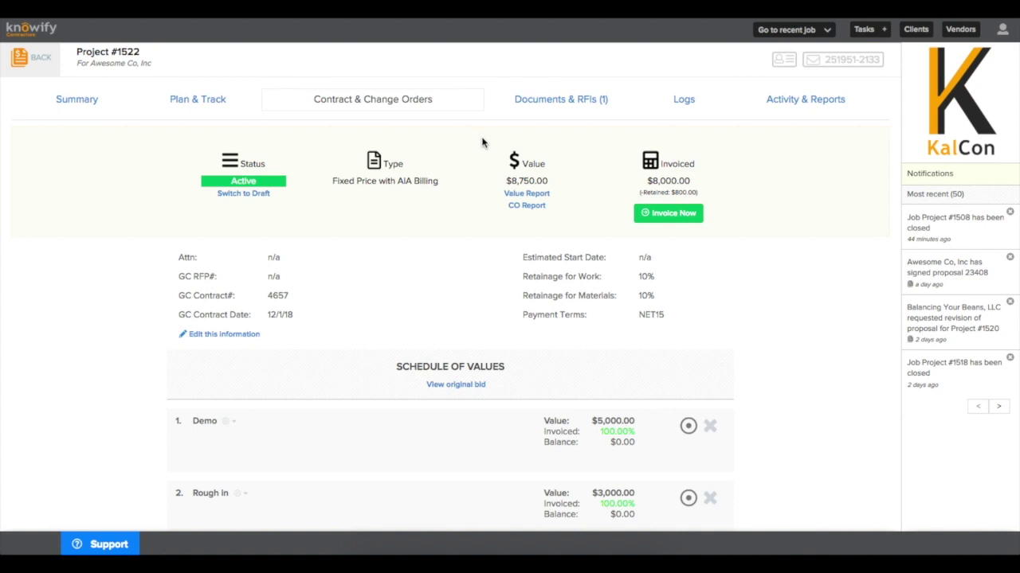
# Step: Edit the contract's work and materials retainage, trying 5% and then 0%
pyautogui.click(226, 341)
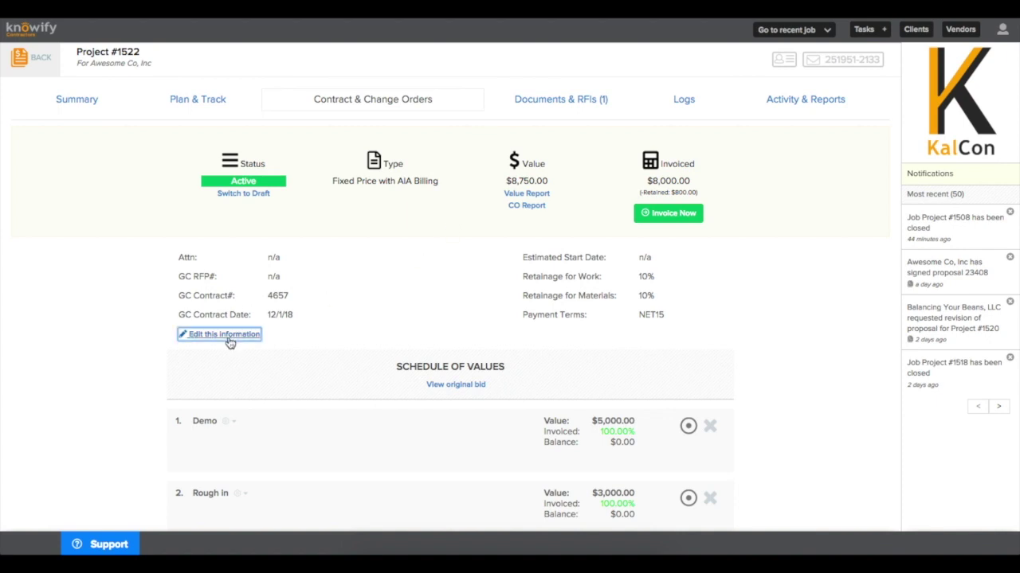
pyautogui.click(681, 276)
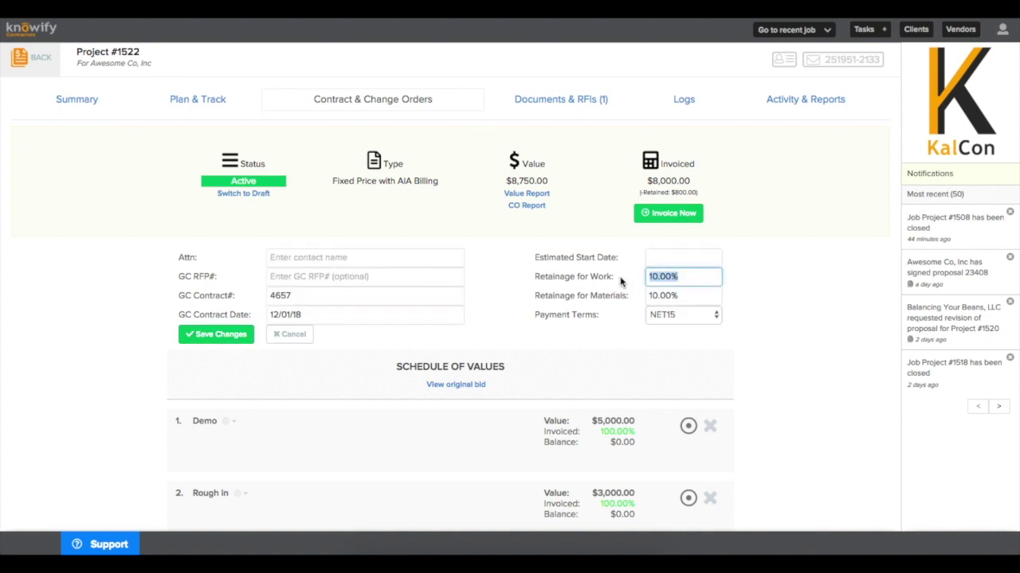
pyautogui.write('5')
pyautogui.click(667, 297)
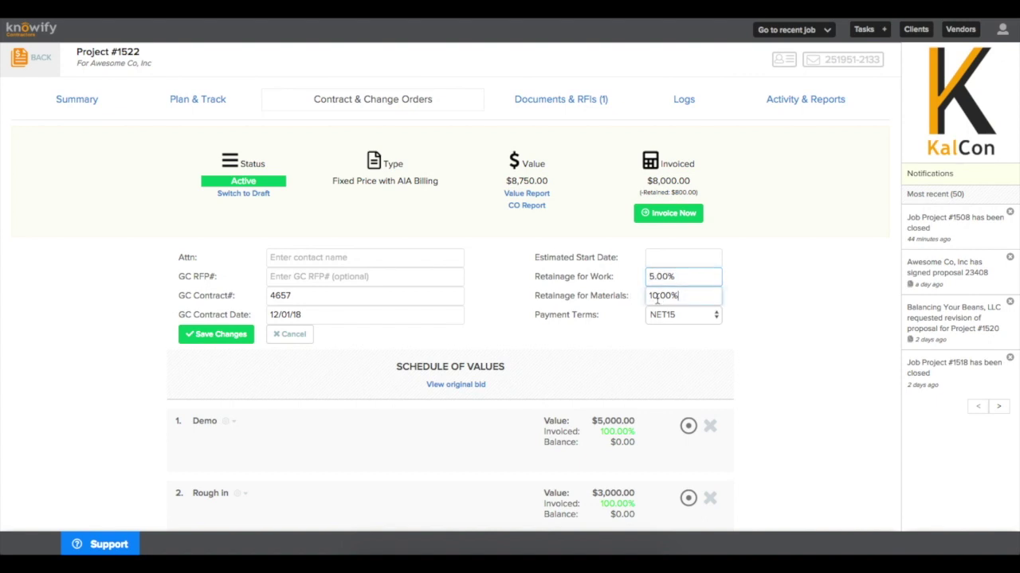
pyautogui.write('5')
pyautogui.click(612, 305)
pyautogui.click(688, 296)
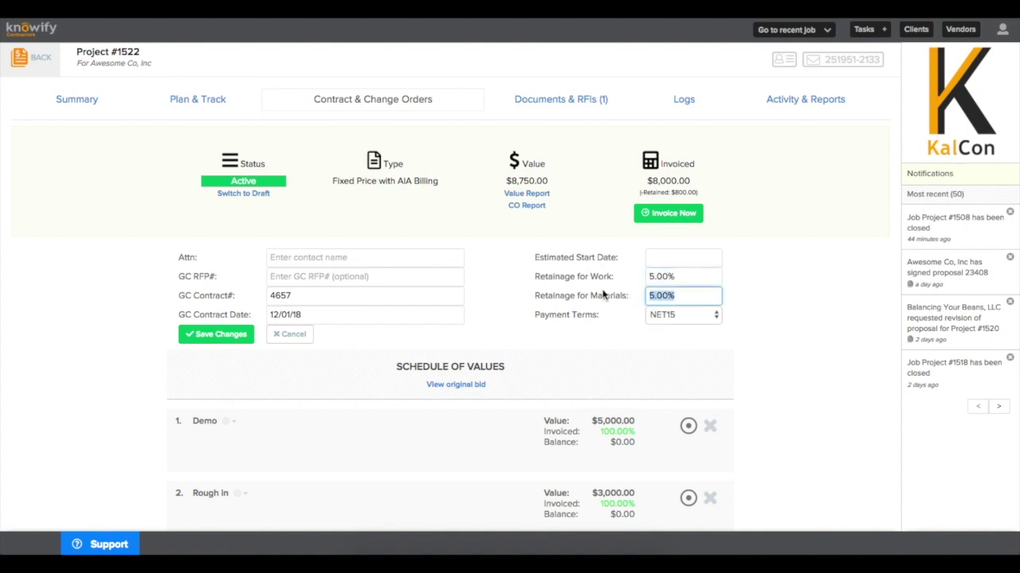
pyautogui.write('0')
pyautogui.hotkey('shift', 'Tab')
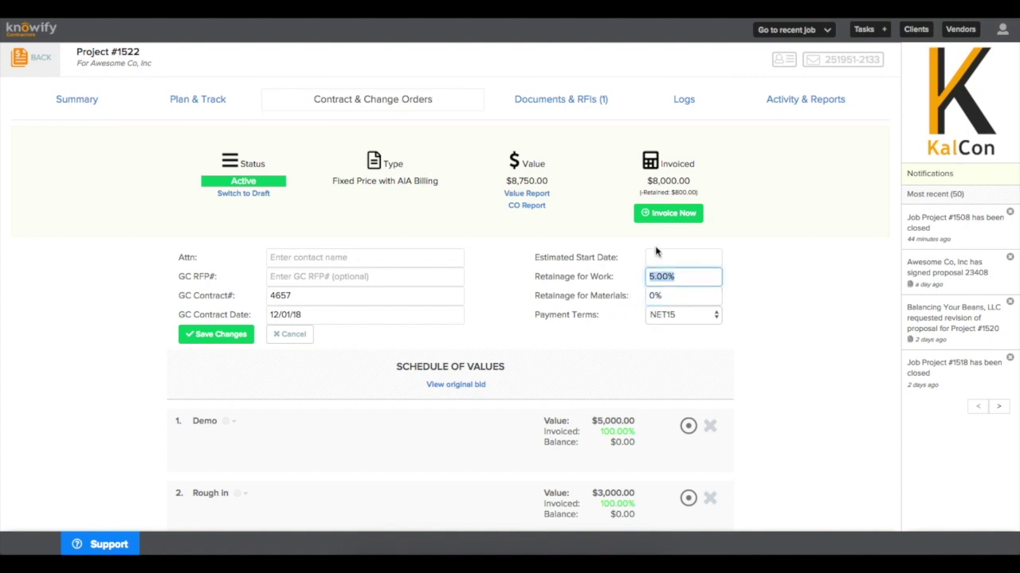
pyautogui.write('0')
pyautogui.click(611, 312)
# Step: Set both retainage fields back to 10% and save the contract details
pyautogui.click(683, 296)
pyautogui.write('10')
pyautogui.click(653, 277)
pyautogui.click(219, 334)
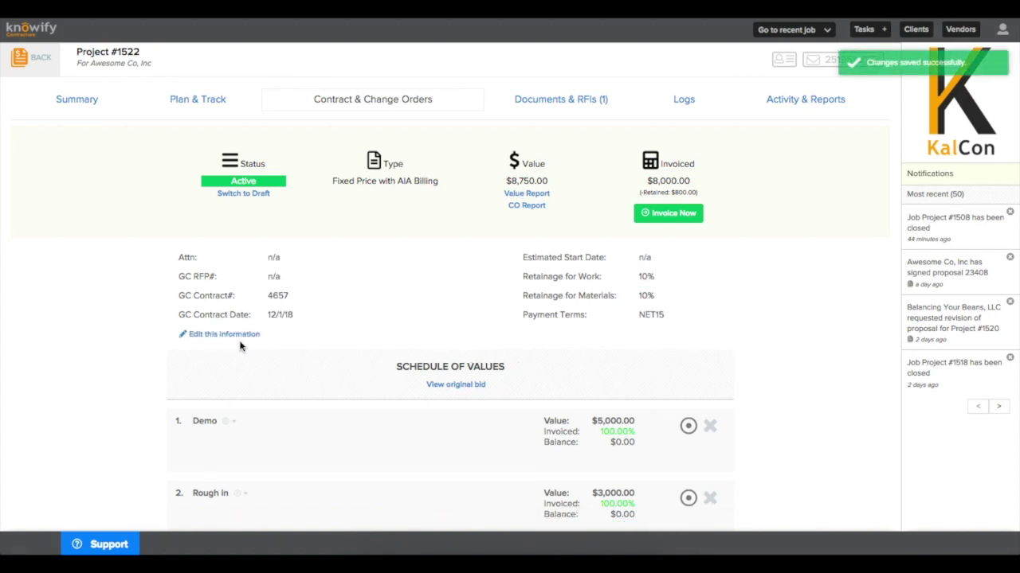
# Step: Start pay application 3 with period end 1/1/19 and bill Finish to 100%
pyautogui.click(652, 214)
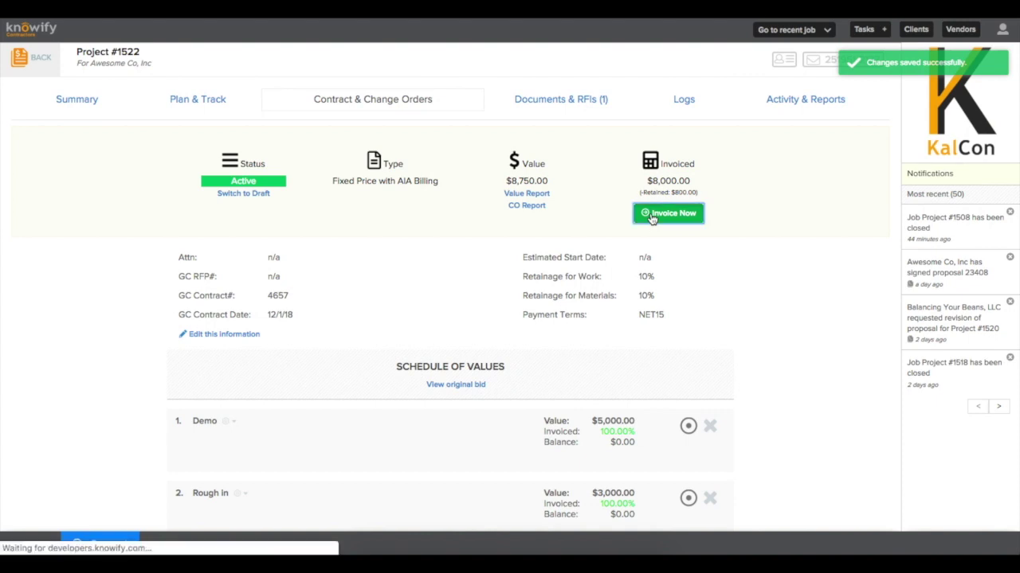
pyautogui.click(148, 226)
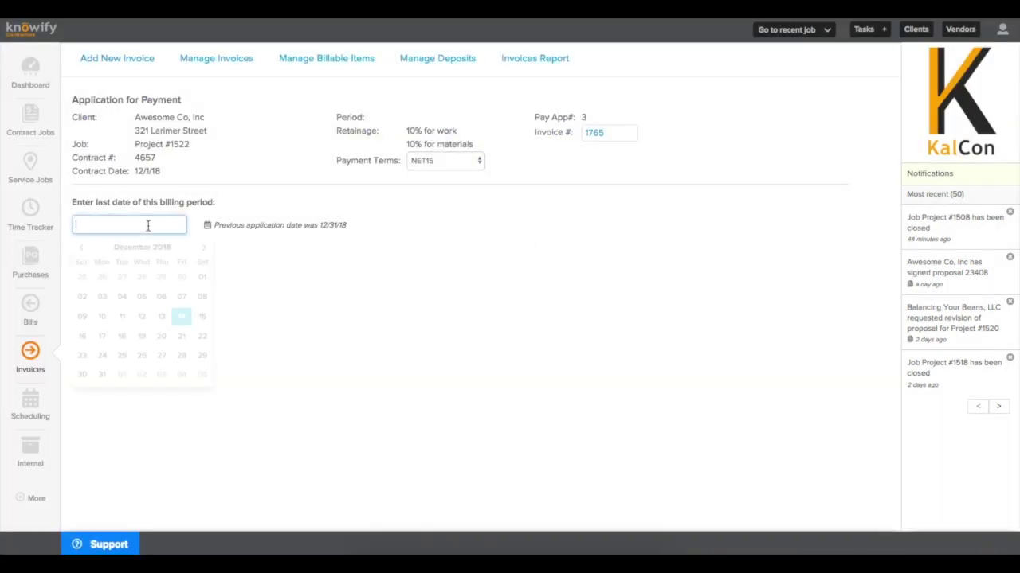
pyautogui.click(121, 374)
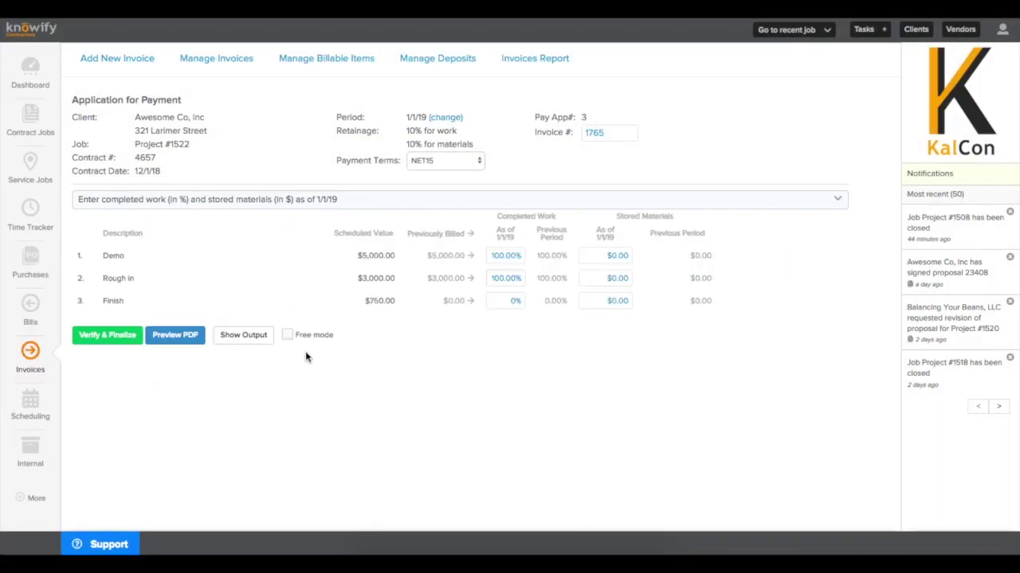
pyautogui.click(471, 302)
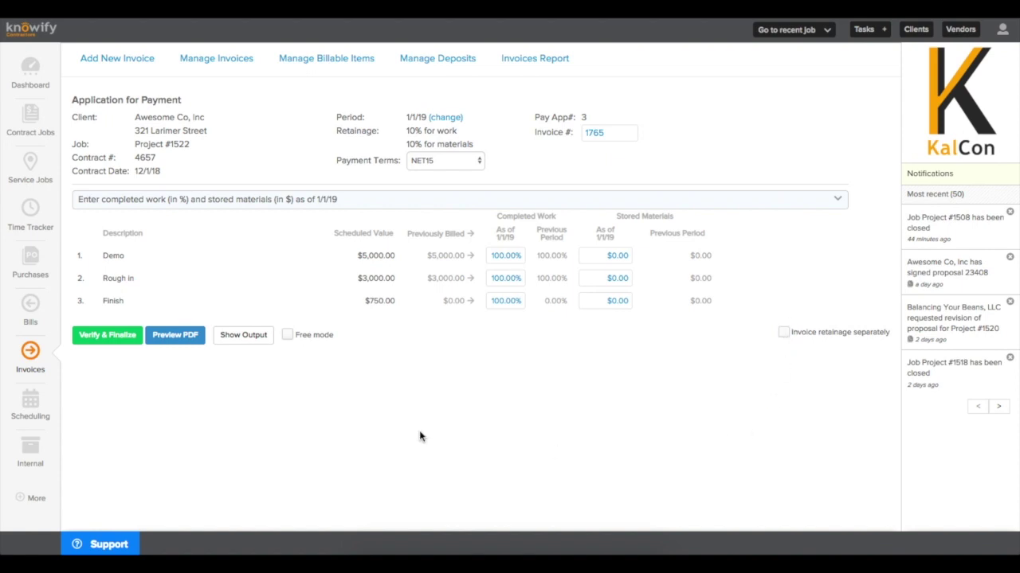
pyautogui.click(265, 340)
pyautogui.scroll(-1, 268, 356)
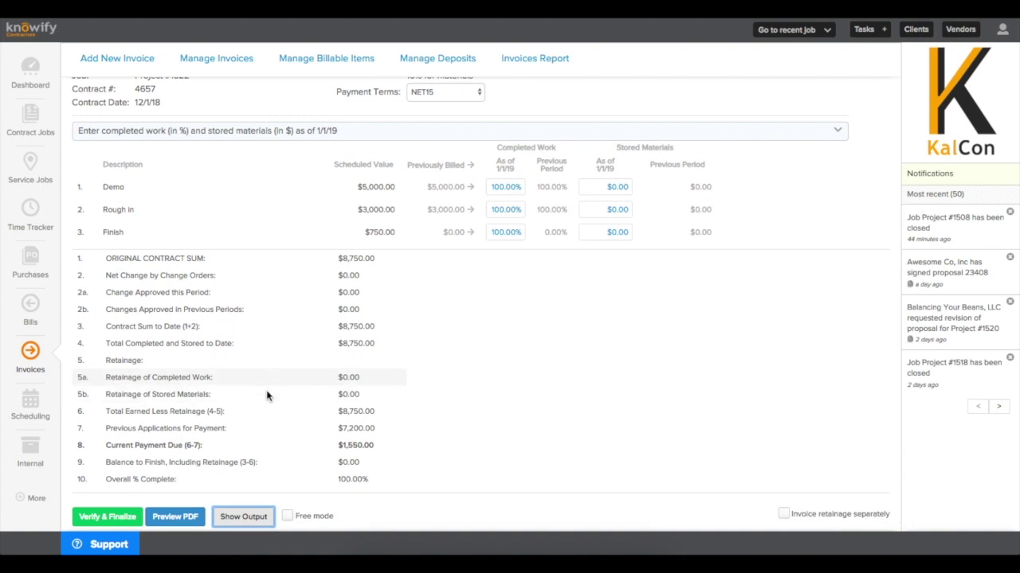
pyautogui.click(252, 518)
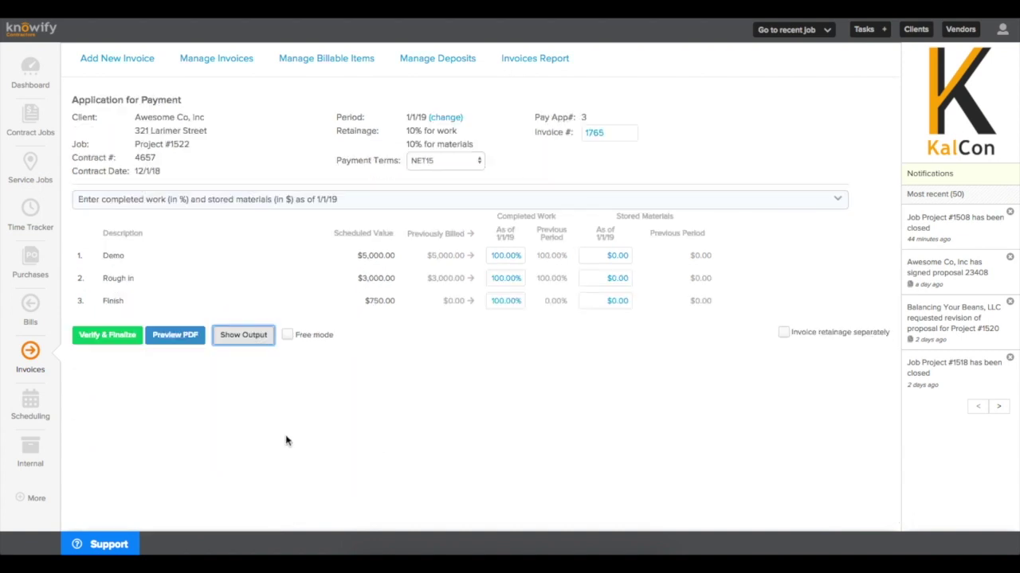
# Step: Invoice retainage separately and finalize Pay App #3, leaving $675.00 due
pyautogui.click(784, 333)
pyautogui.click(252, 338)
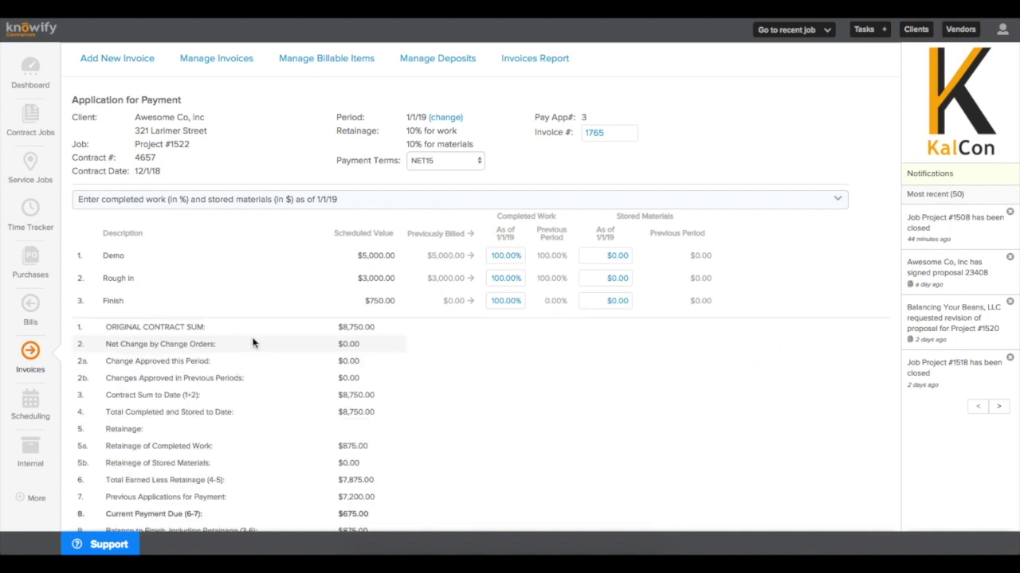
pyautogui.scroll(-2, 252, 342)
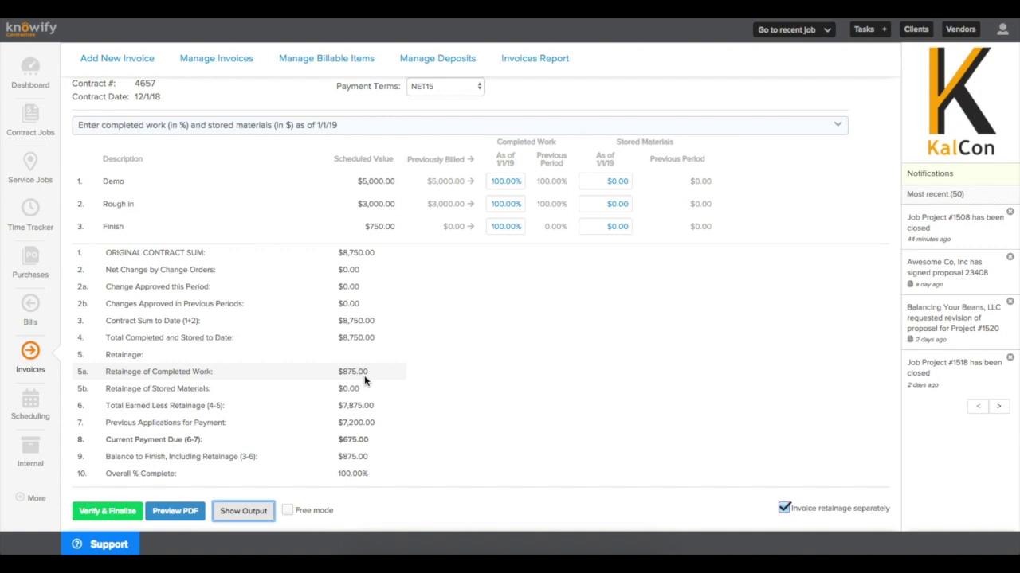
pyautogui.click(128, 502)
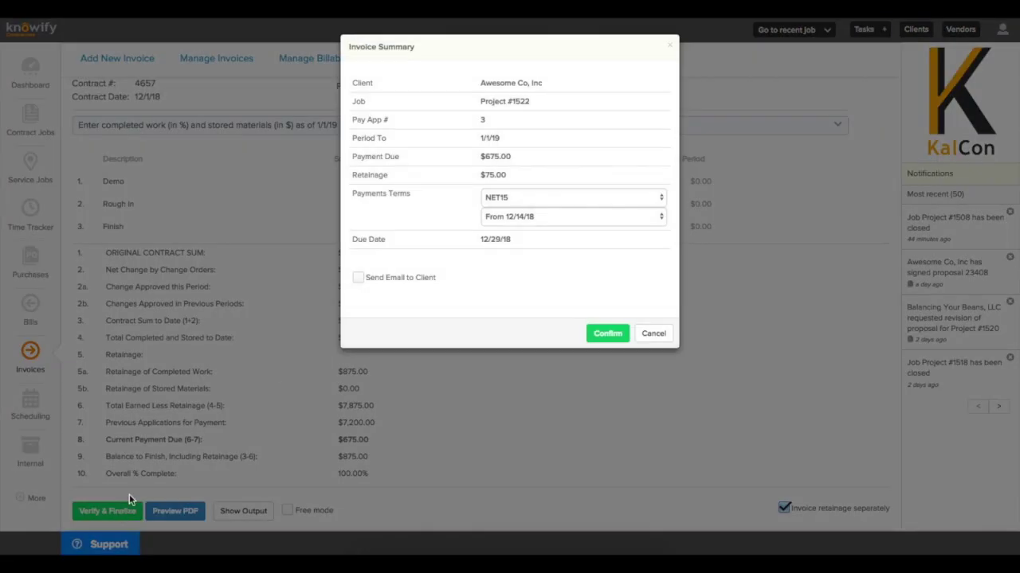
pyautogui.click(602, 333)
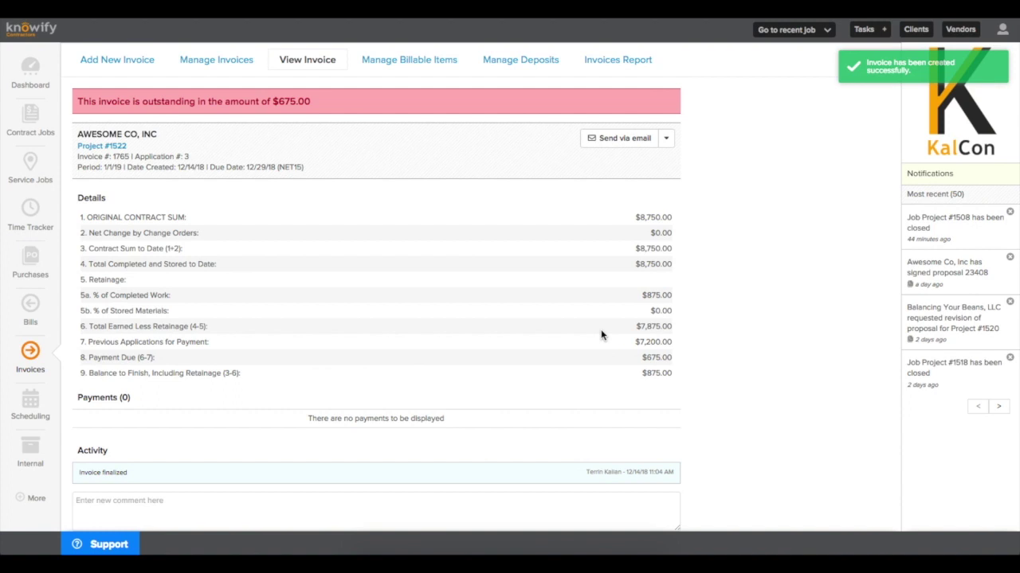
pyautogui.click(109, 146)
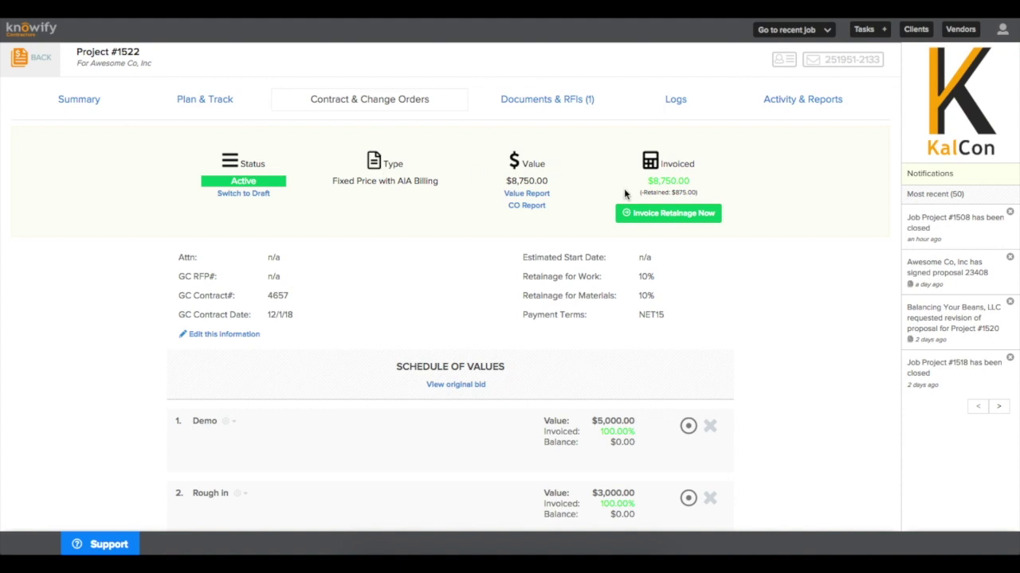
# Step: Finalize a separate $875.00 retainage invoice for Project #1522 and view it in Manage Invoices
pyautogui.moveTo(638, 192); pyautogui.dragTo(704, 197)
pyautogui.click(698, 195)
pyautogui.click(657, 223)
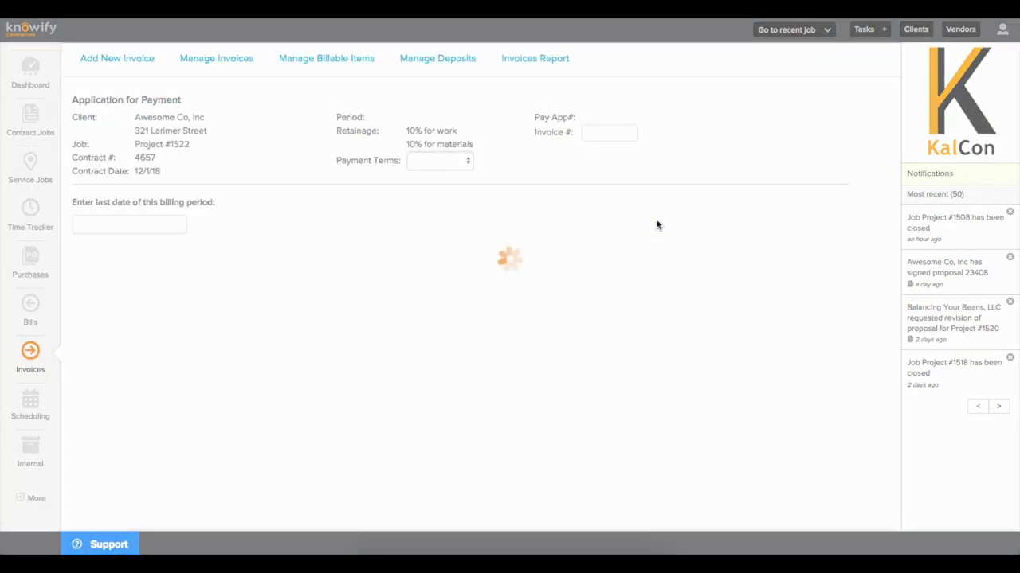
pyautogui.scroll(-4, 655, 230)
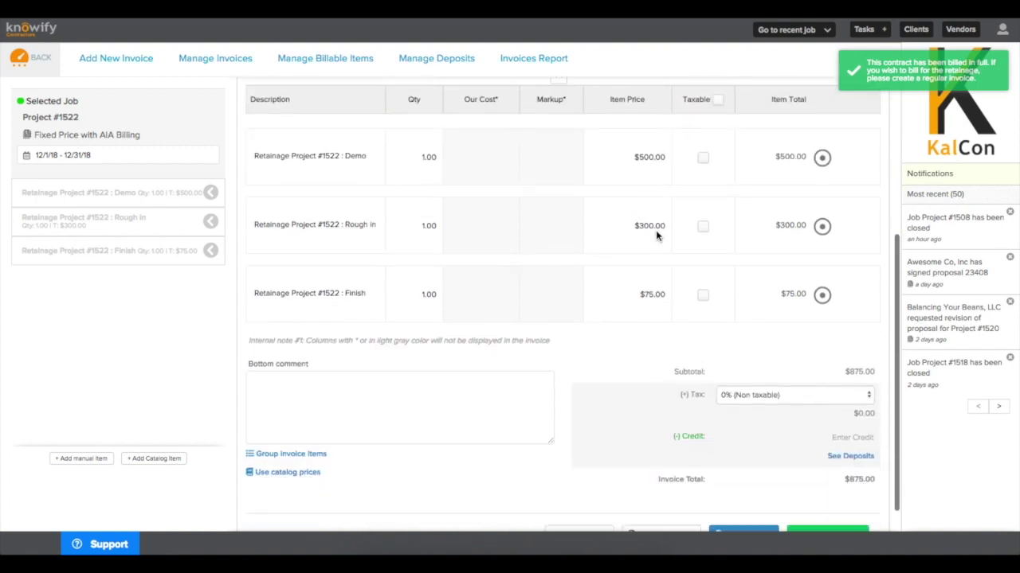
pyautogui.click(821, 502)
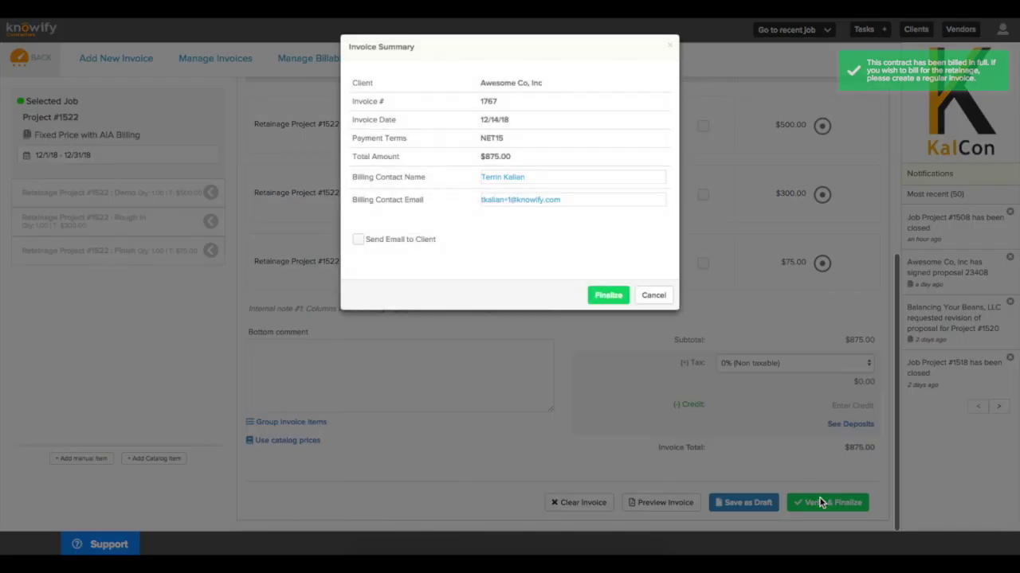
pyautogui.click(602, 295)
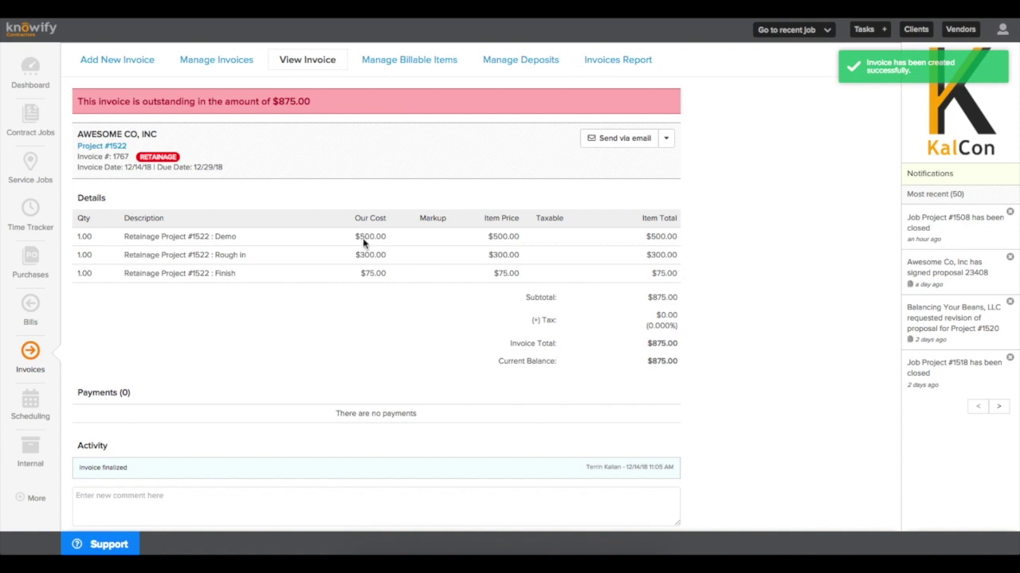
pyautogui.click(235, 62)
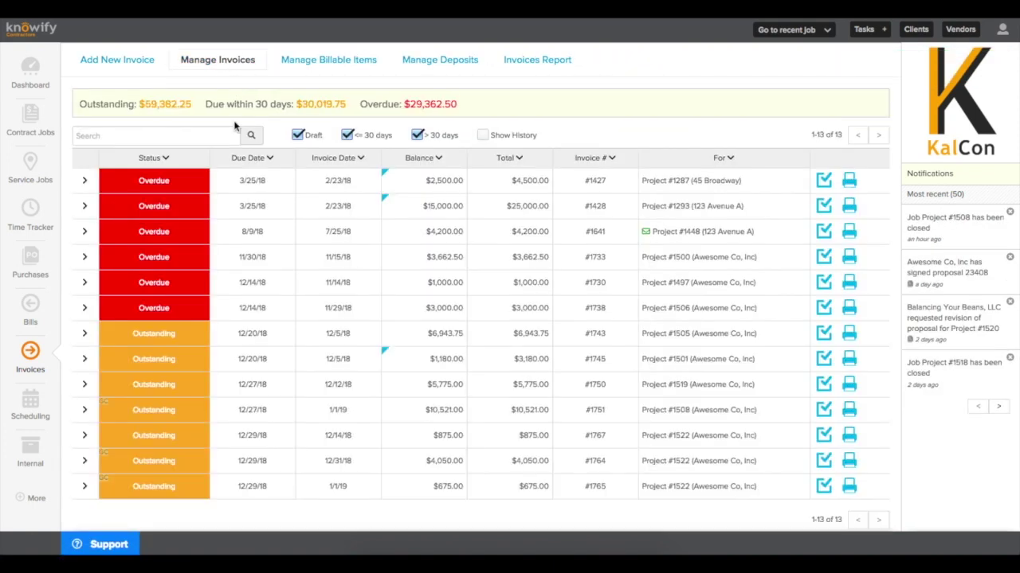
pyautogui.scroll(-1, 249, 177)
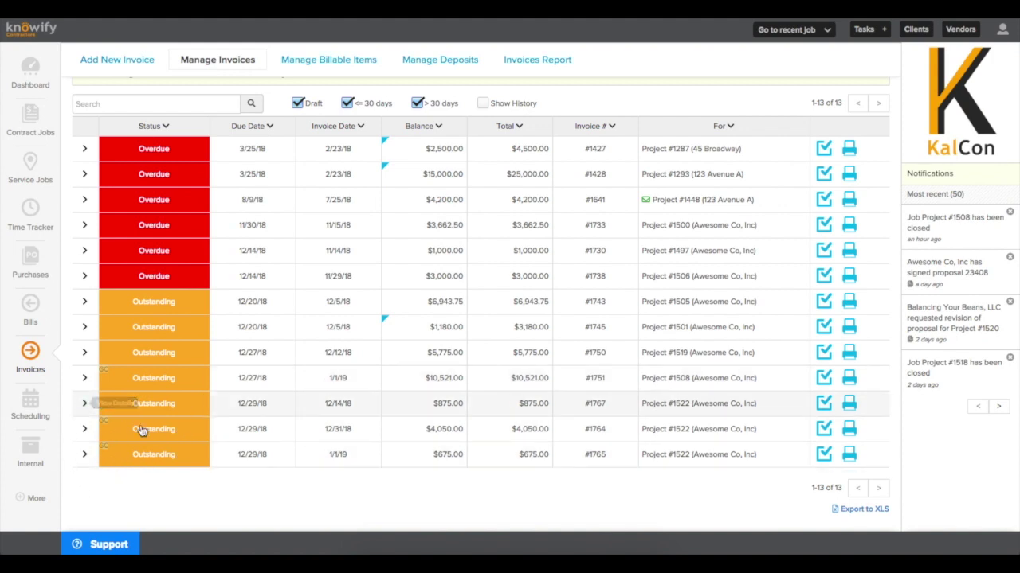
pyautogui.scroll(1, 133, 490)
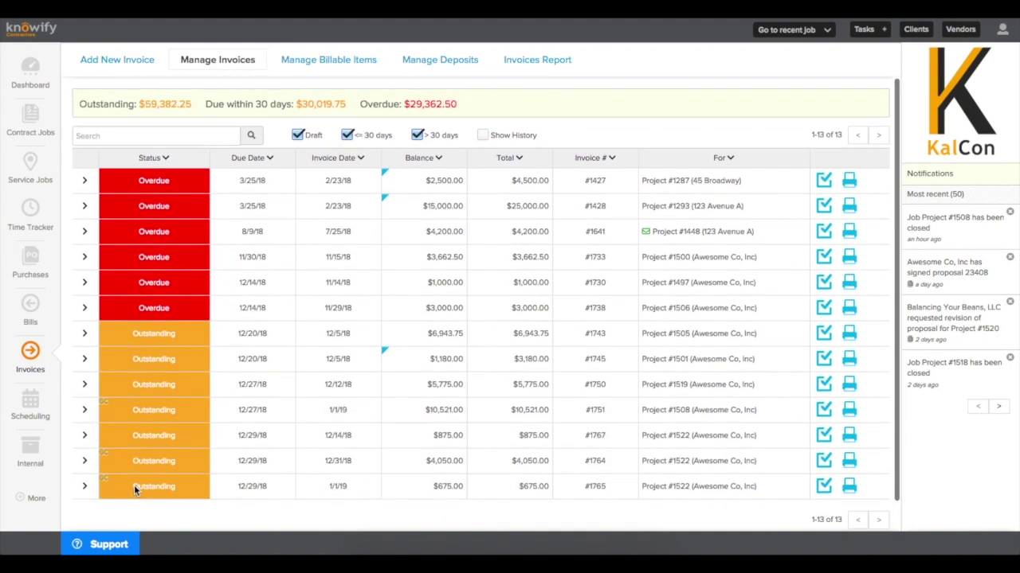